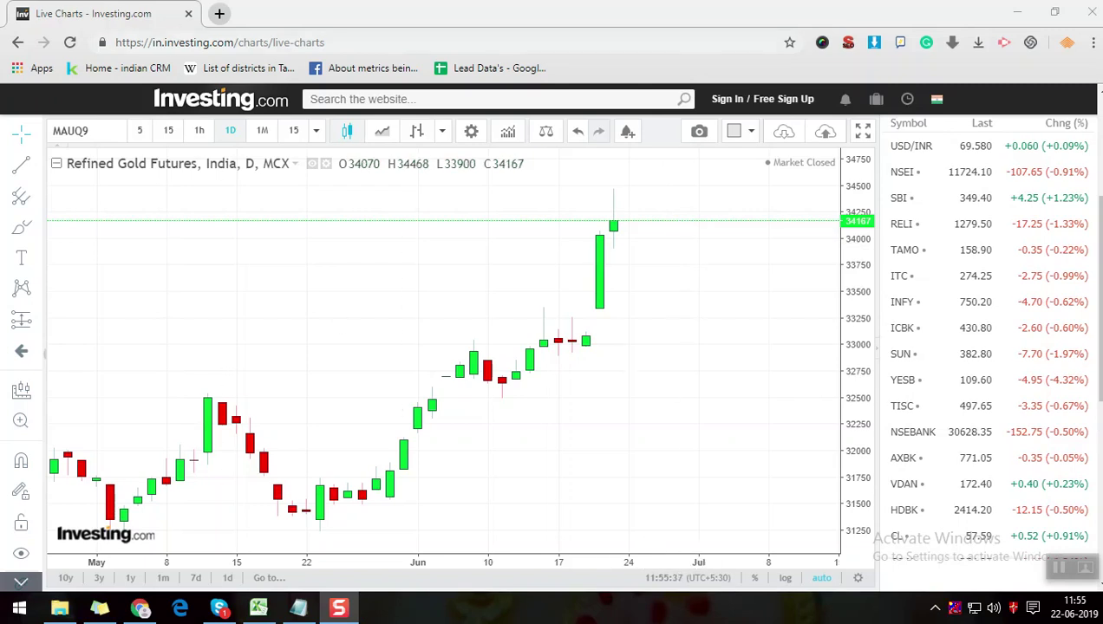
Search Google for "mcx daily margin" in a new browser tab and open the Daily Margin page on the MCX site.
{"action": "left_click", "coordinate": [222, 12]}
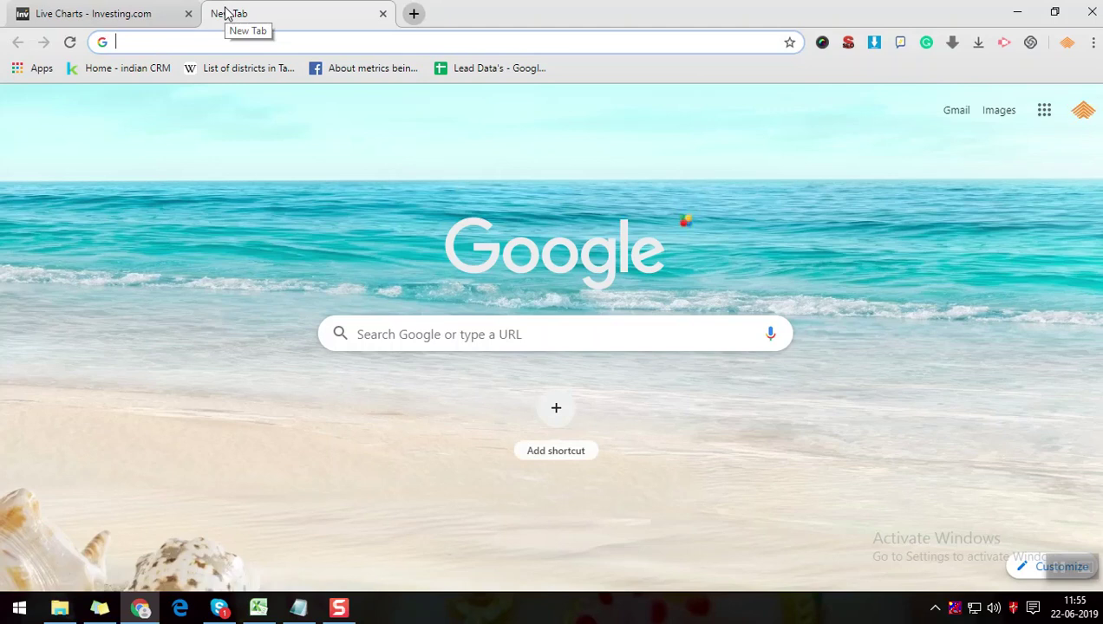
{"action": "type", "text": "mcx"}
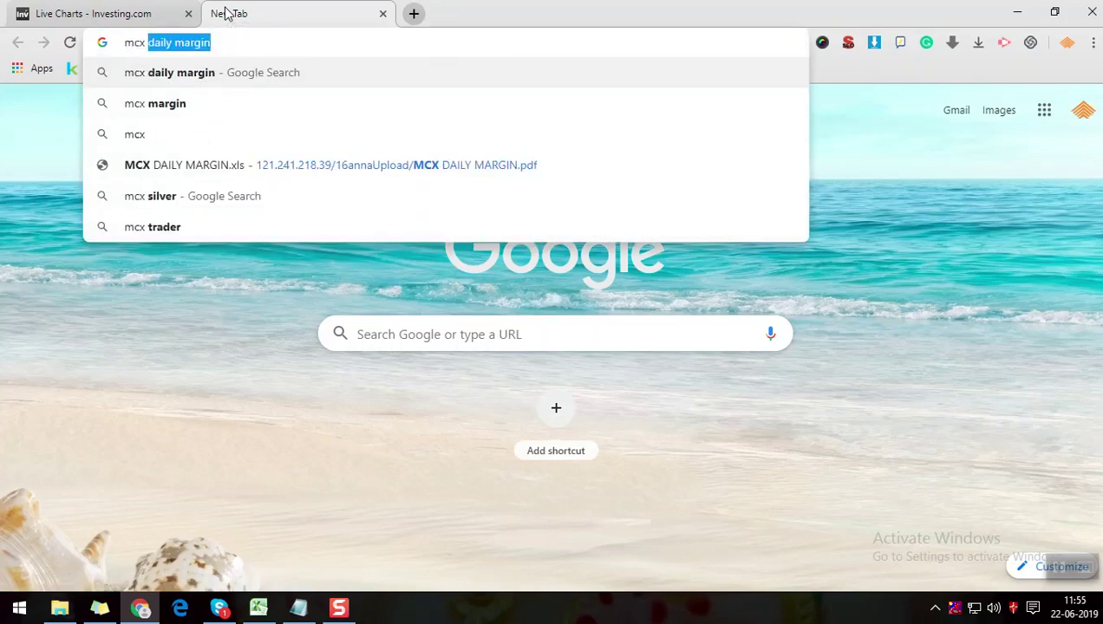
{"action": "key", "text": "Return"}
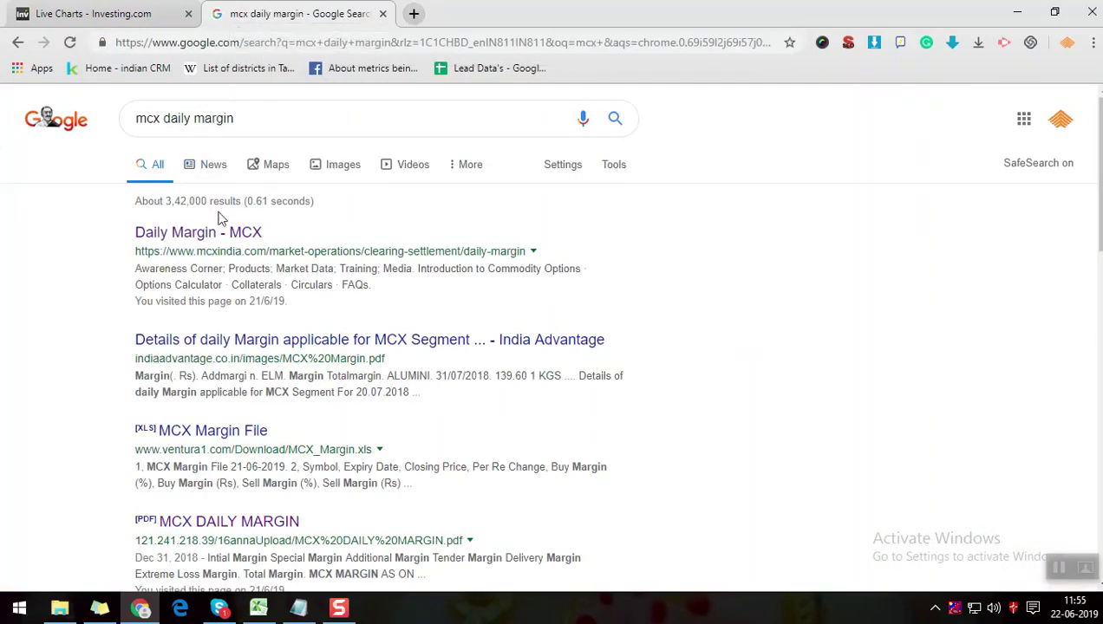
{"action": "left_click", "coordinate": [219, 245]}
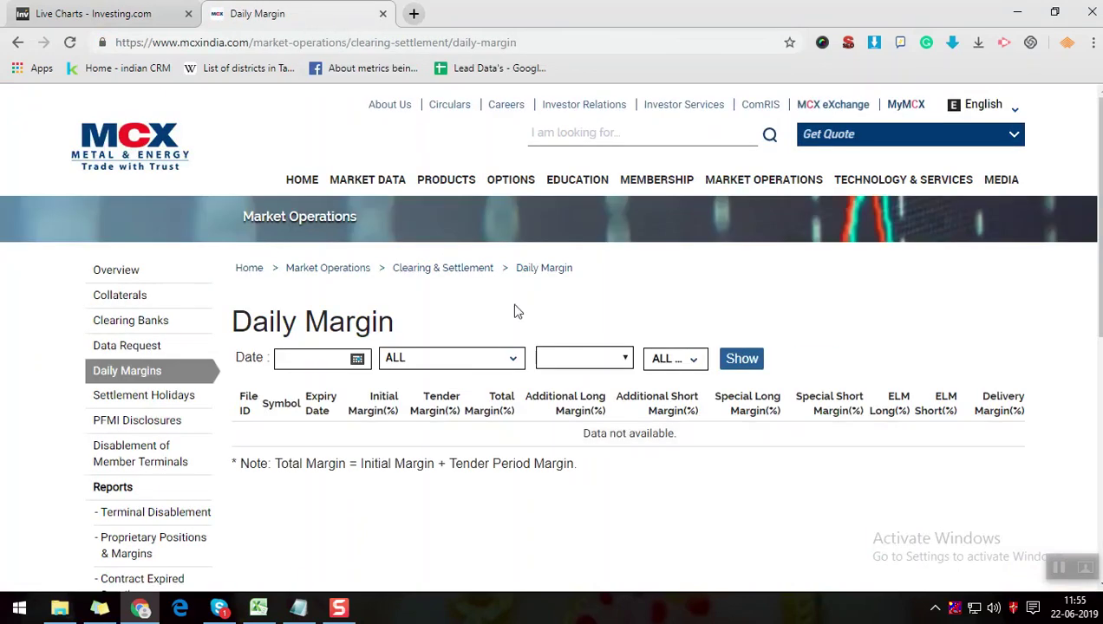
Show the daily margins of all instruments for the date 21/06/2019.
{"action": "scroll", "coordinate": [464, 318], "scroll_direction": "down", "scroll_amount": 2}
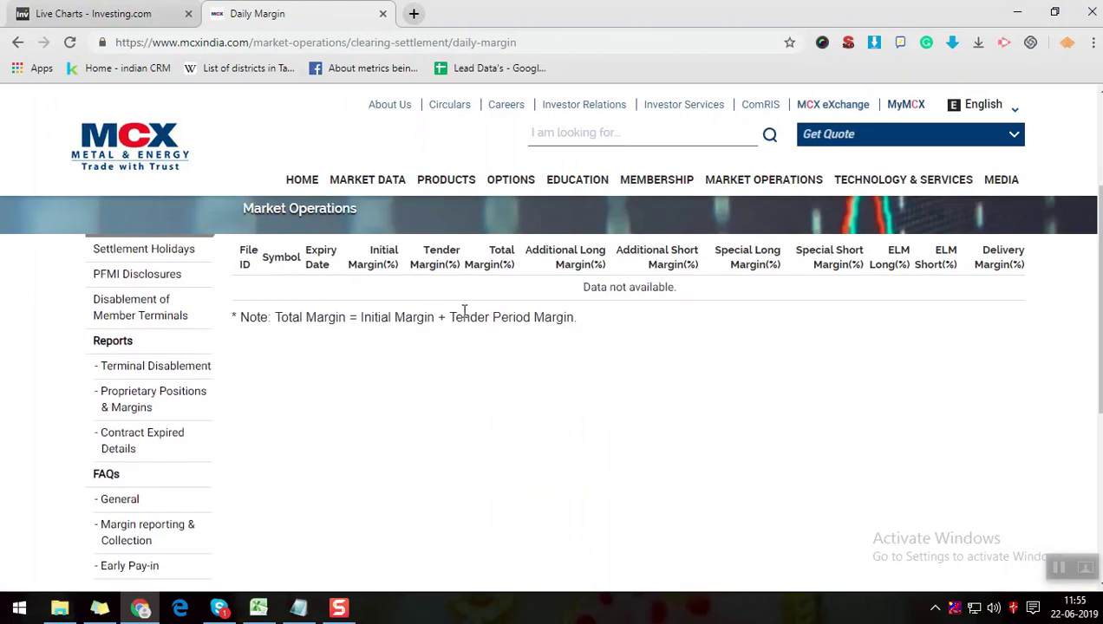
{"action": "left_click", "coordinate": [357, 295]}
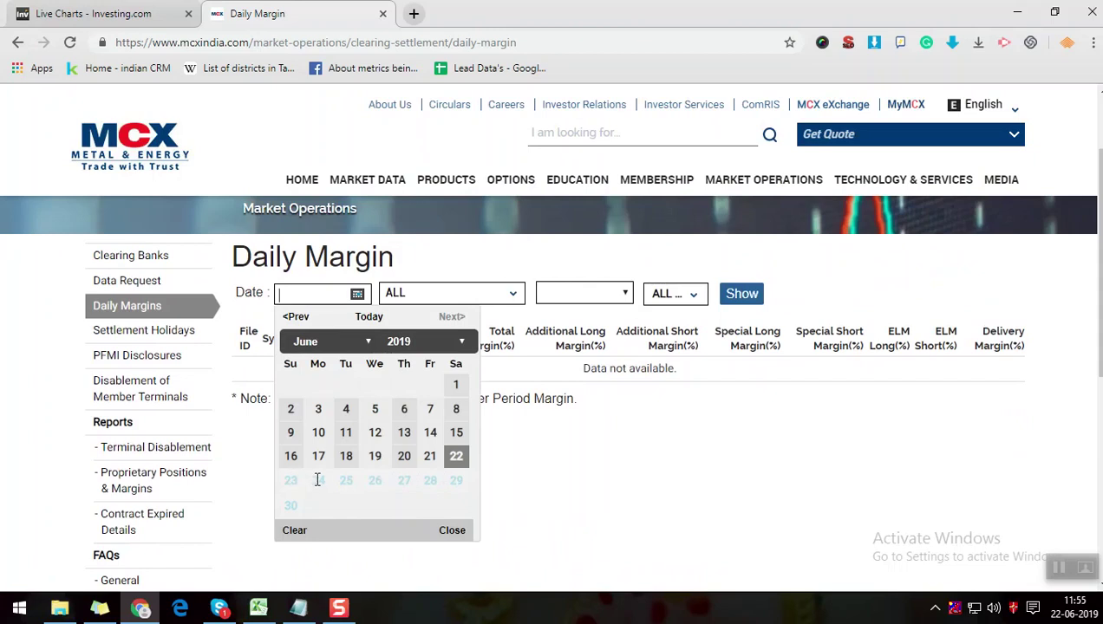
{"action": "left_click", "coordinate": [429, 459]}
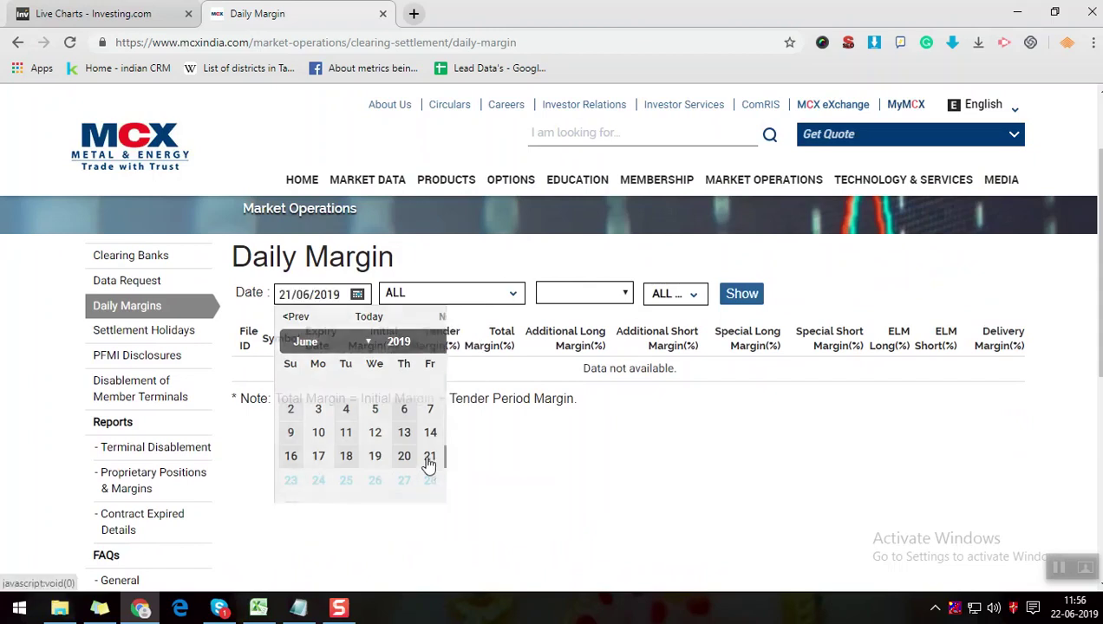
{"action": "left_click", "coordinate": [738, 296]}
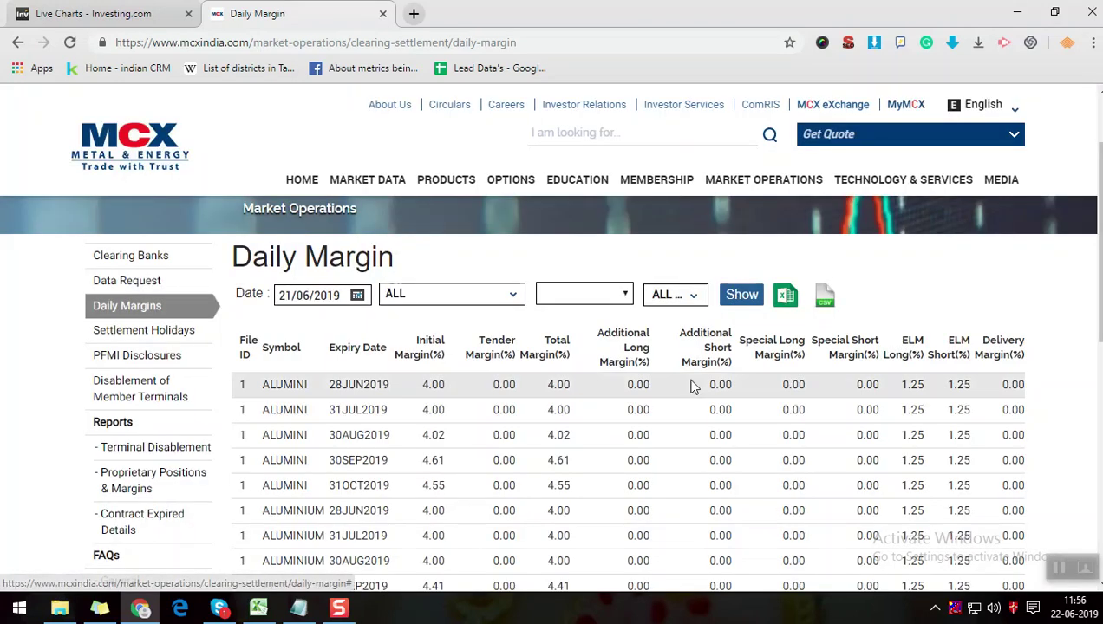
Download the daily margin table as an Excel file and open it in a maximized Excel window, accepting the file format mismatch.
{"action": "scroll", "coordinate": [692, 382], "scroll_direction": "down", "scroll_amount": 1}
{"action": "scroll", "coordinate": [704, 381], "scroll_direction": "down", "scroll_amount": 3}
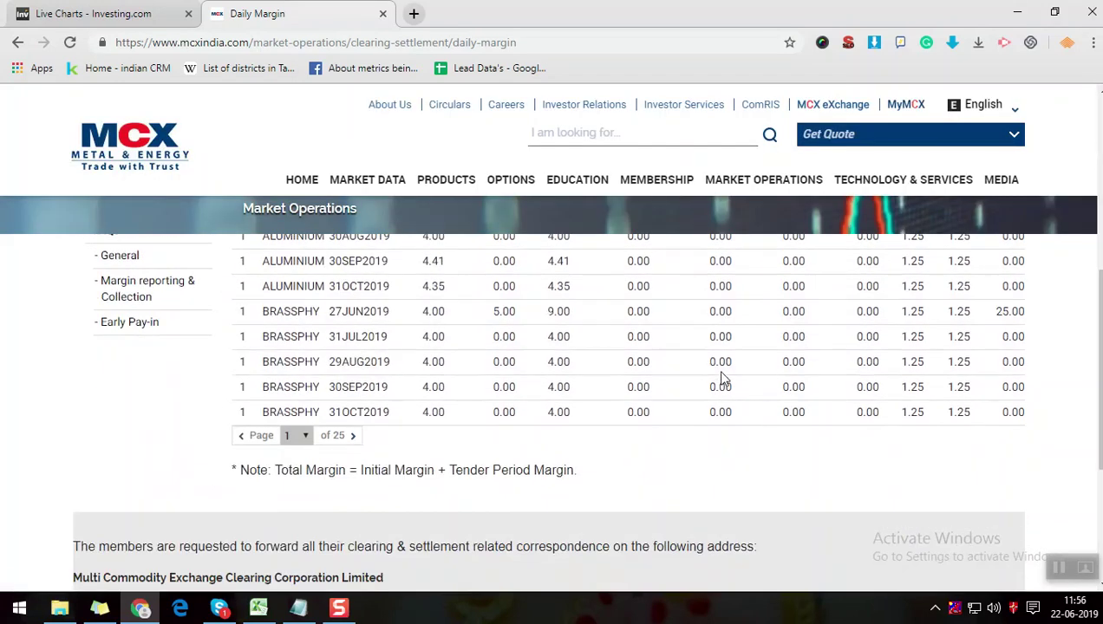
{"action": "scroll", "coordinate": [651, 376], "scroll_direction": "up", "scroll_amount": 4}
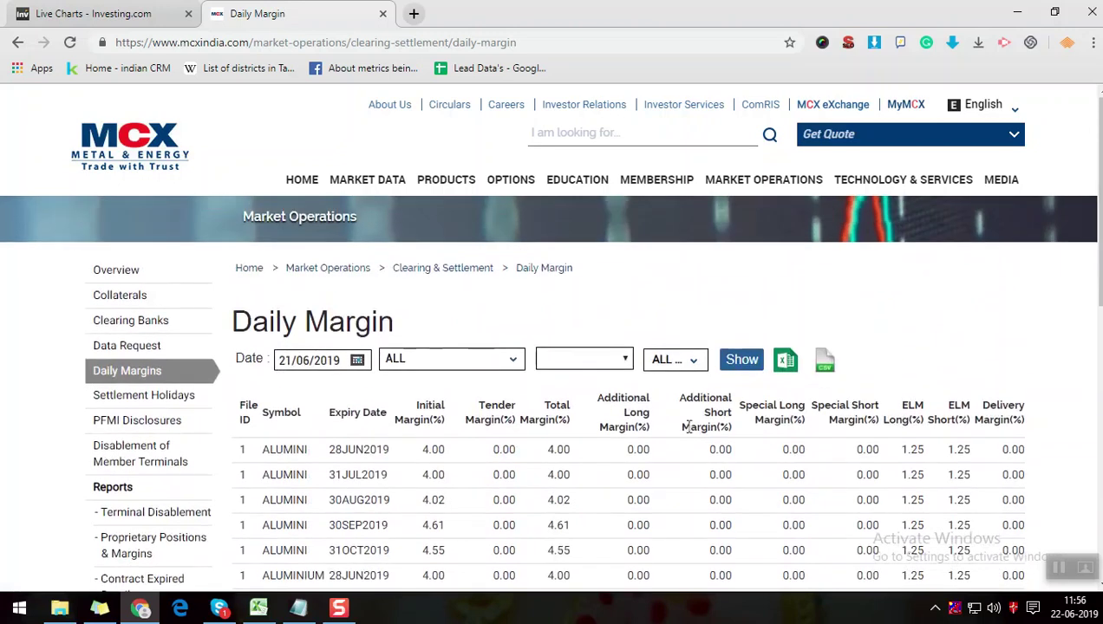
{"action": "left_click", "coordinate": [785, 360]}
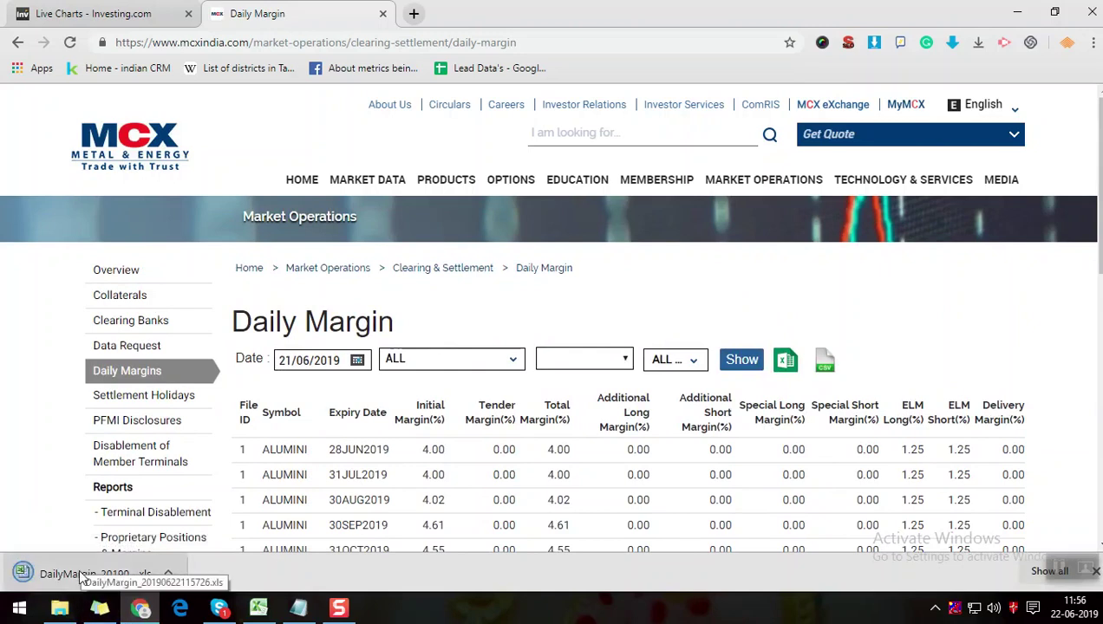
{"action": "left_click", "coordinate": [80, 572]}
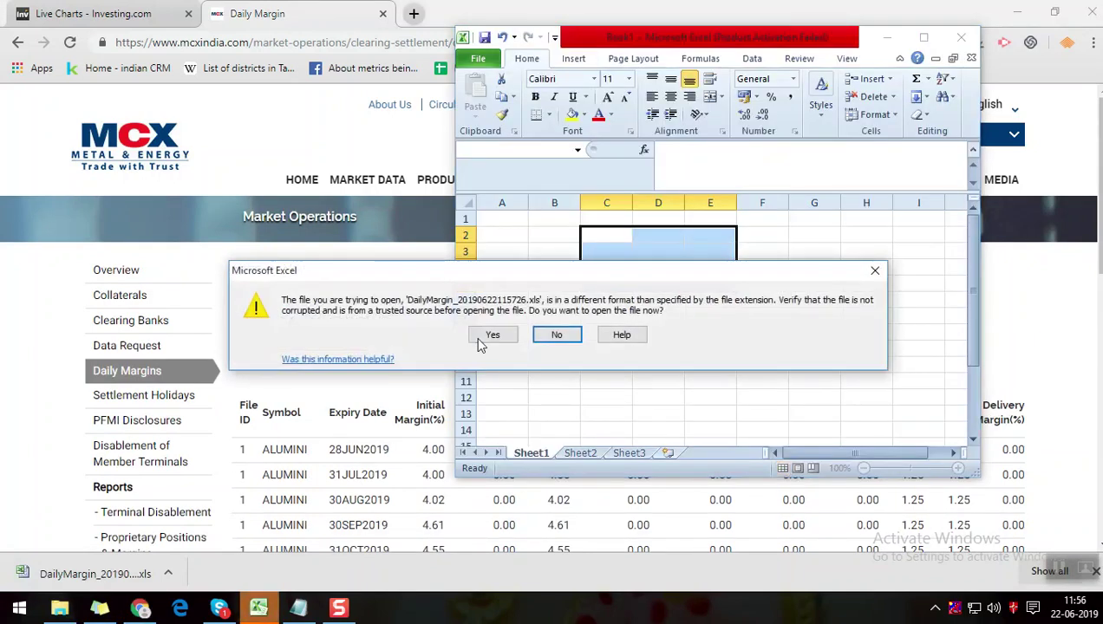
{"action": "left_click", "coordinate": [490, 338]}
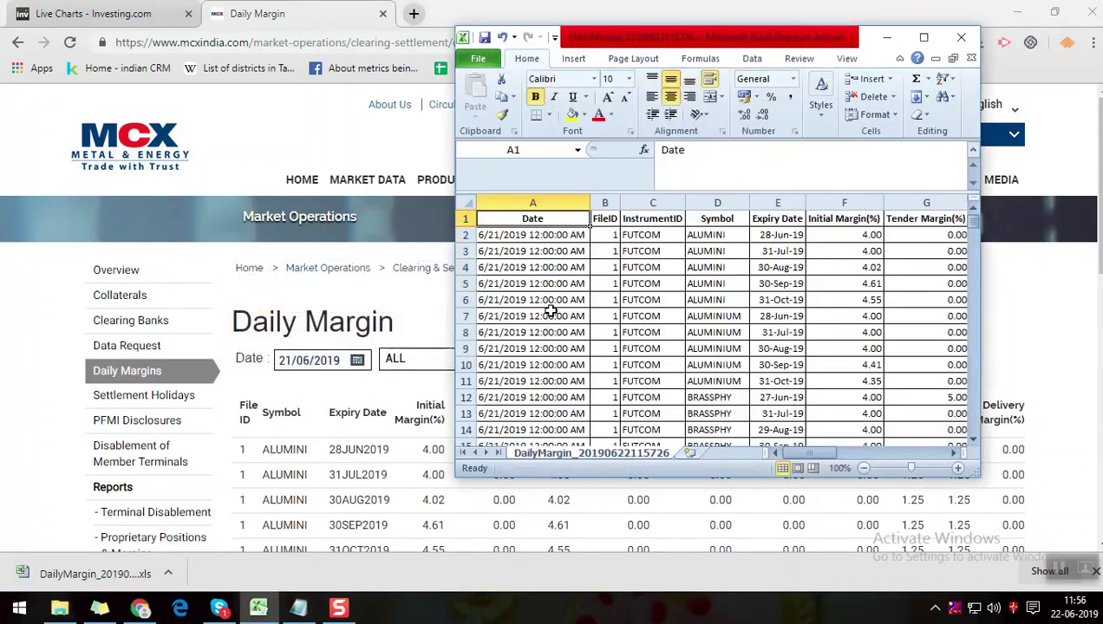
{"action": "left_click", "coordinate": [923, 37]}
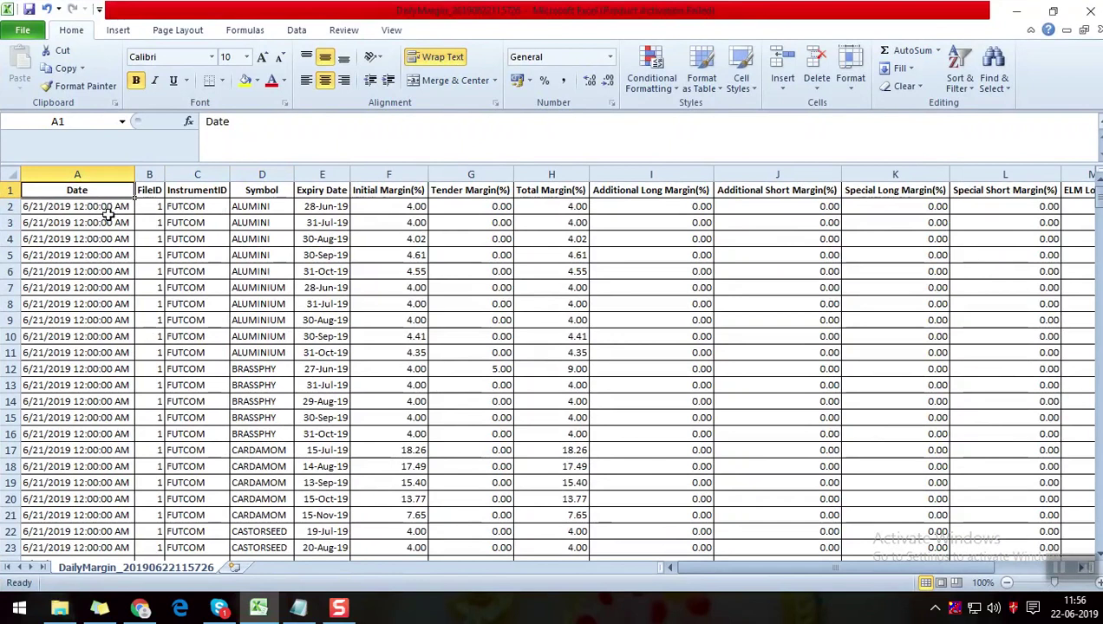
Add a filter to the Symbol column of the daily margin sheet.
{"action": "left_click", "coordinate": [113, 209]}
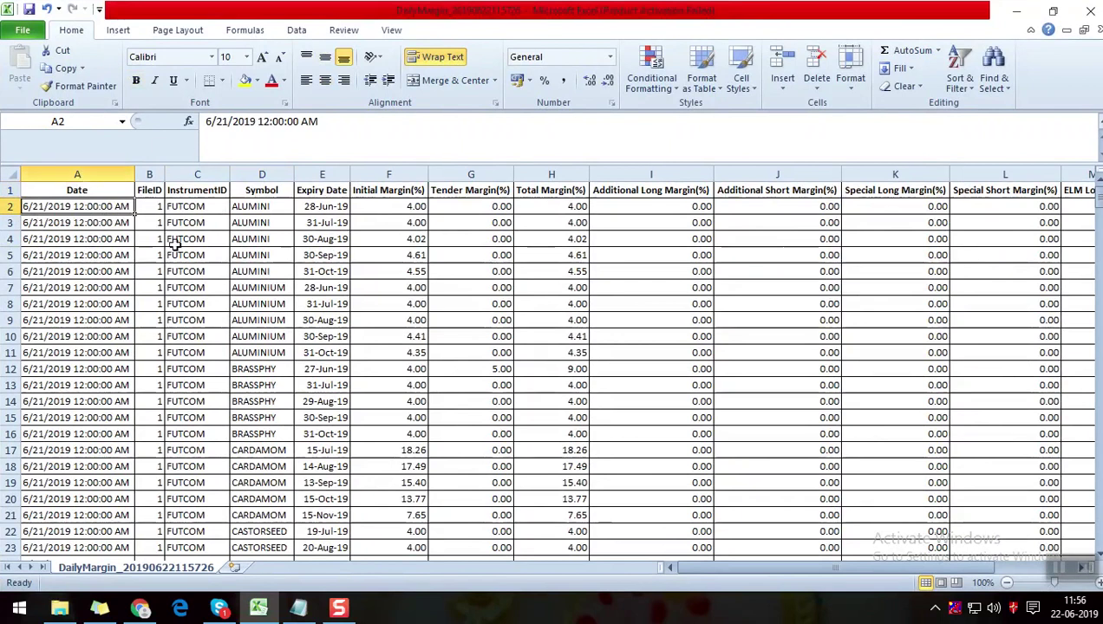
{"action": "left_click", "coordinate": [260, 174]}
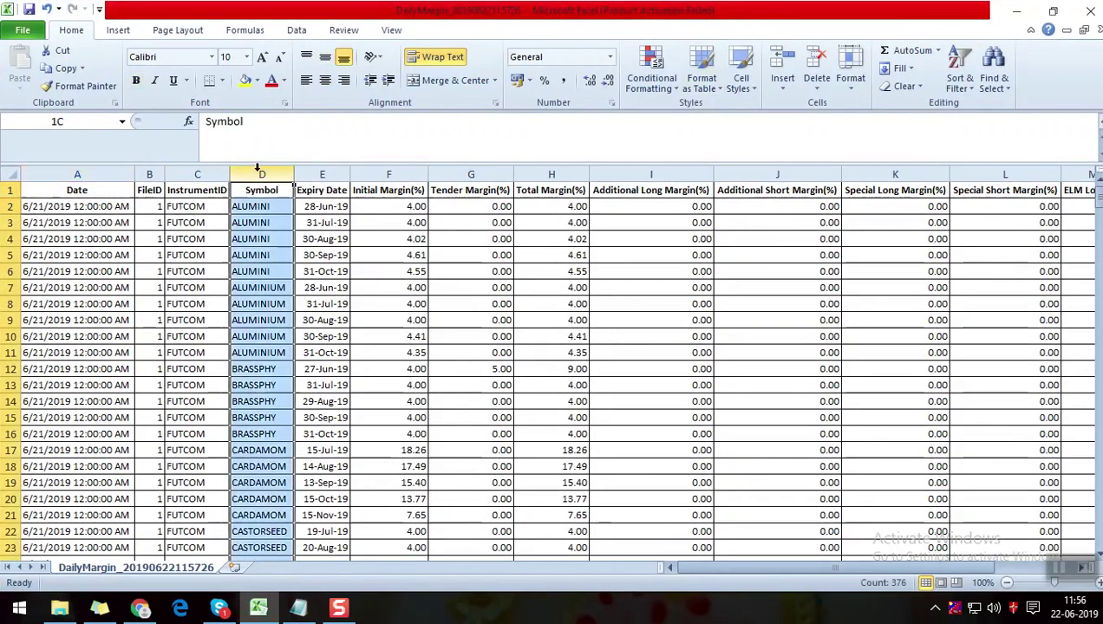
{"action": "left_click", "coordinate": [961, 85]}
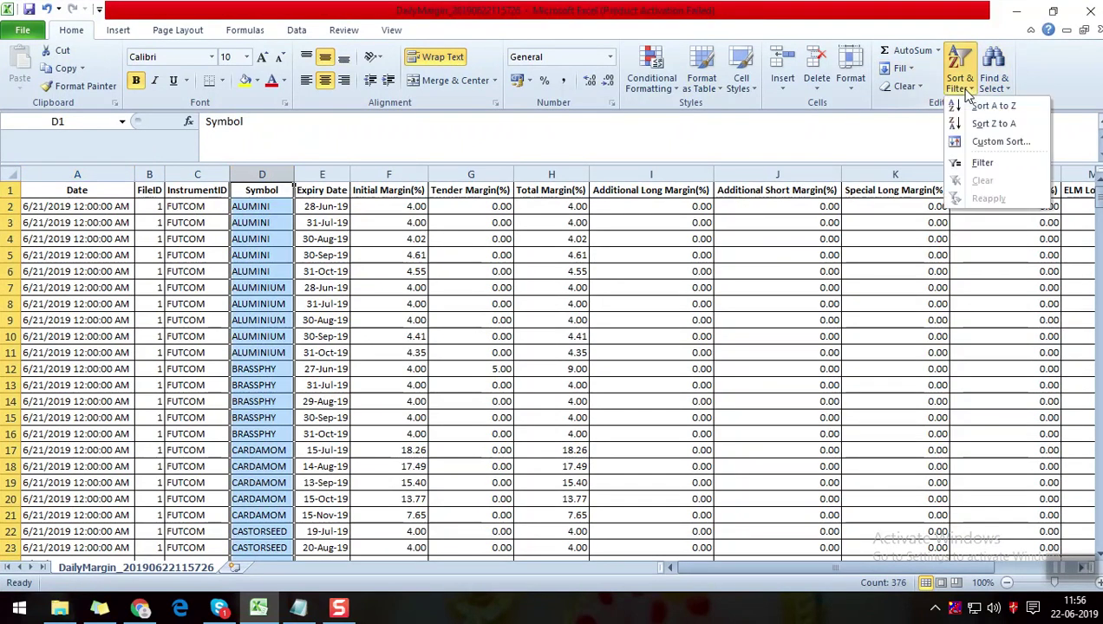
{"action": "left_click", "coordinate": [978, 162]}
Filter the Symbol column by searching for "gold" and keeping only GOLD, excluding GOLDGUINEA, GOLDM and GOLDPETAL.
{"action": "left_click", "coordinate": [286, 190]}
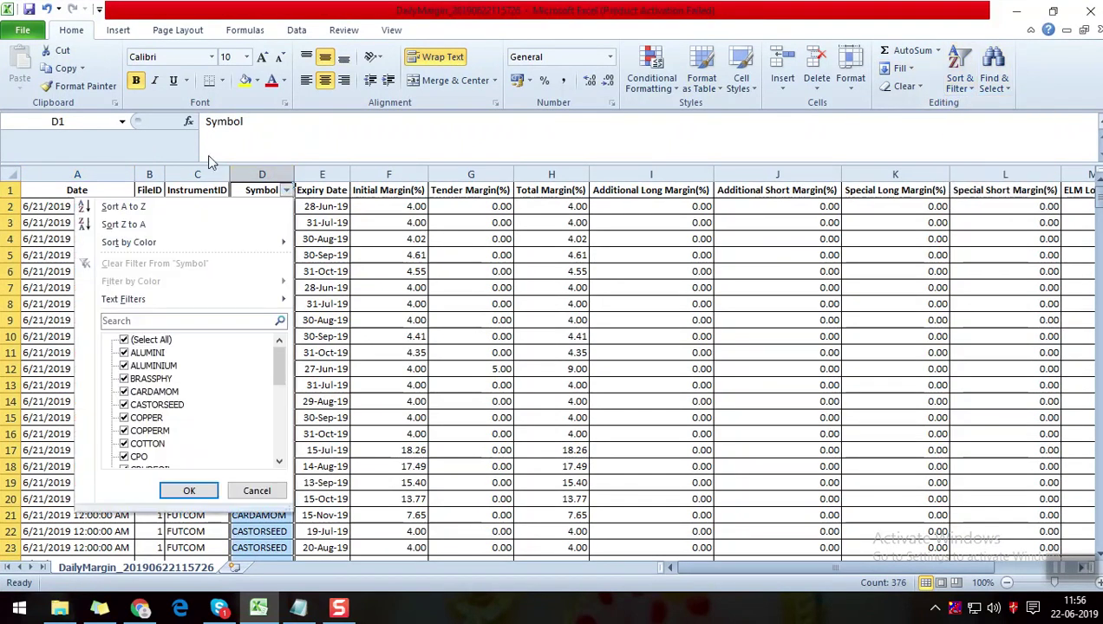
{"action": "left_click", "coordinate": [147, 319]}
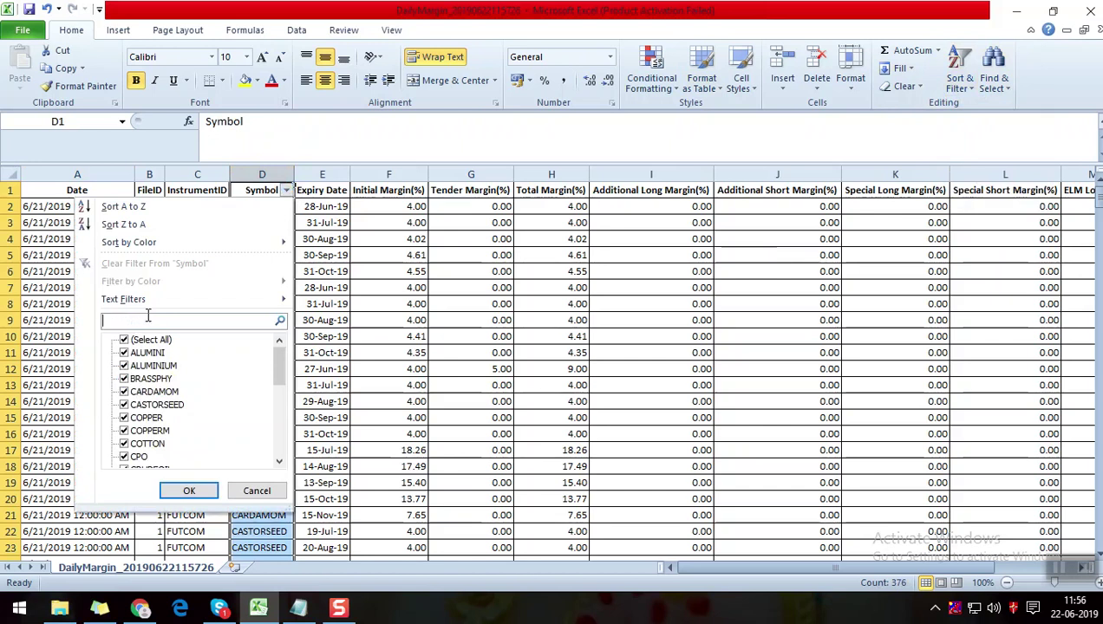
{"action": "type", "text": "gold"}
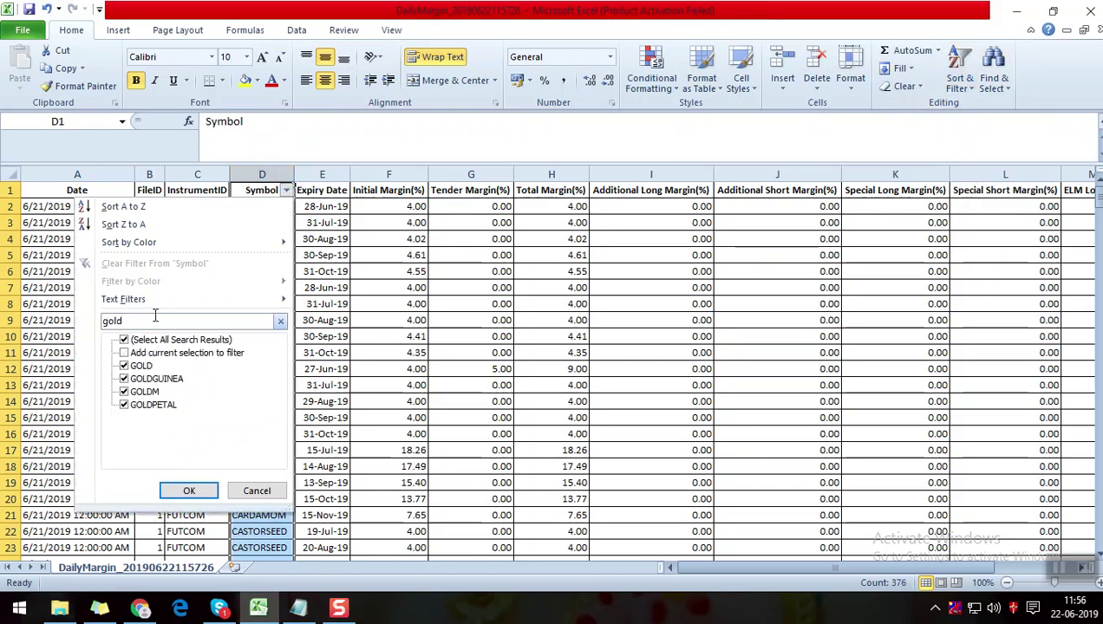
{"action": "left_click", "coordinate": [143, 366]}
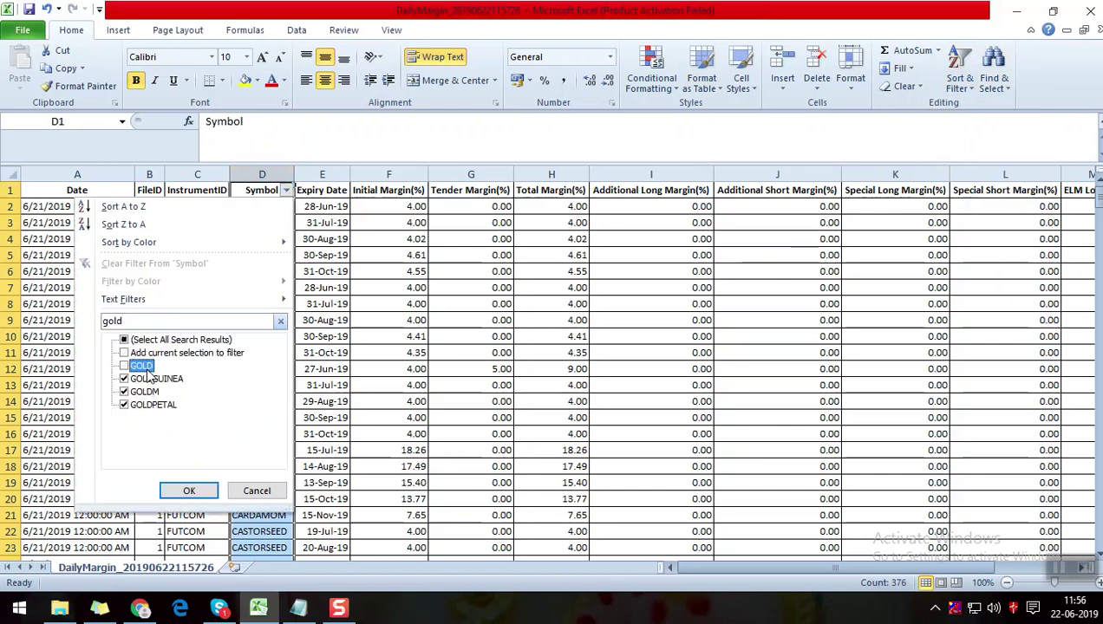
{"action": "left_click", "coordinate": [154, 379]}
{"action": "left_click", "coordinate": [144, 392]}
{"action": "left_click", "coordinate": [152, 405]}
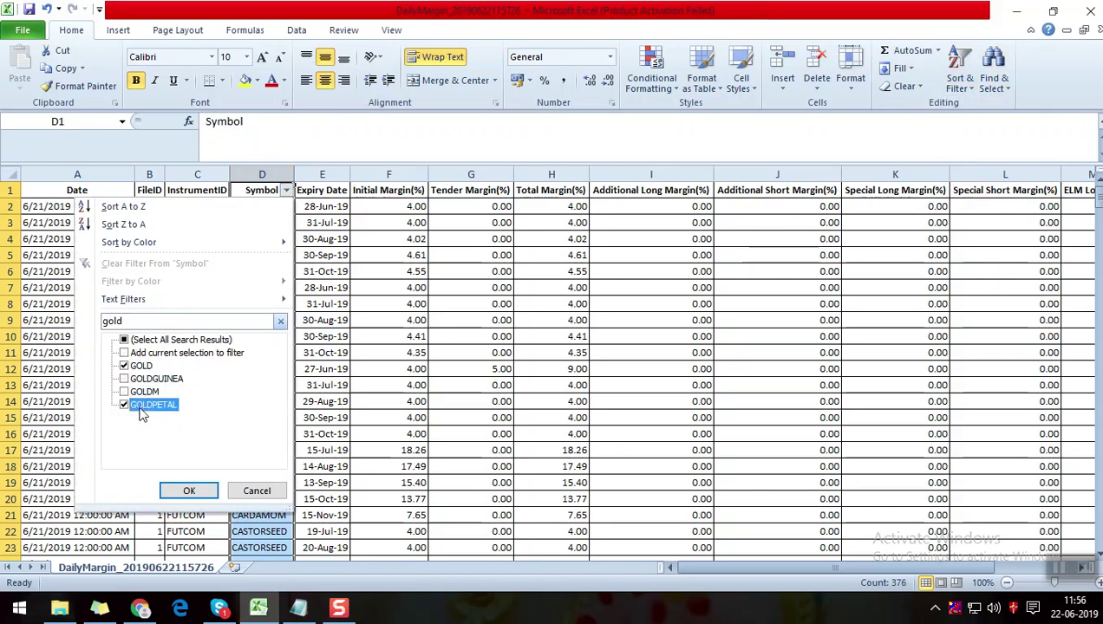
{"action": "left_click", "coordinate": [188, 489]}
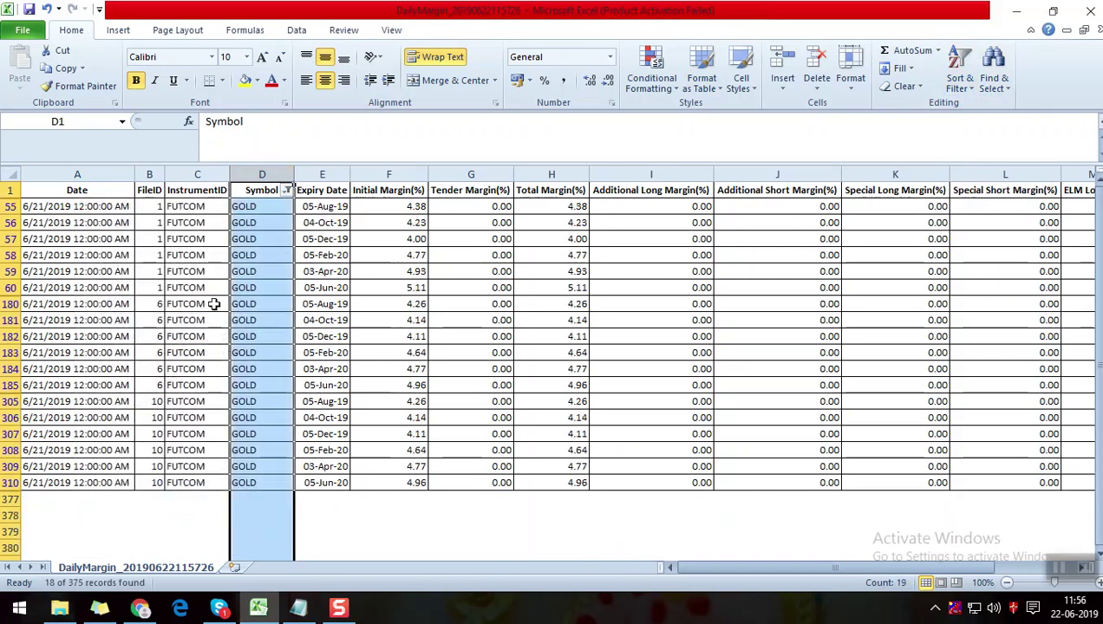
{"action": "left_click", "coordinate": [452, 501]}
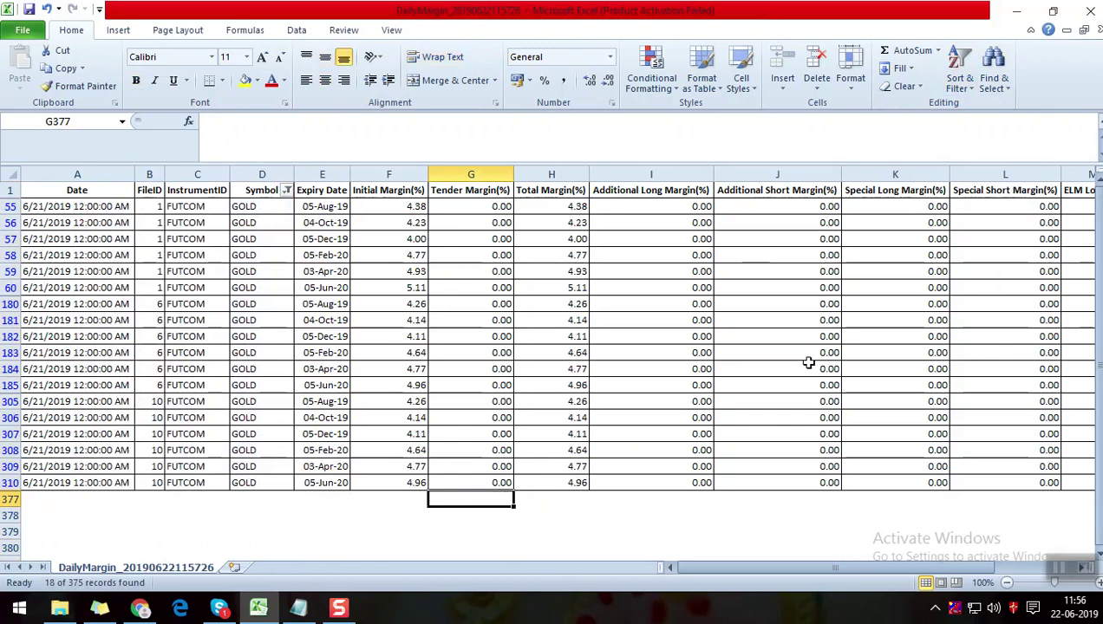
Set the whole sheet's font size to 12 after trying 20 and 14, and give all columns one equal, narrower width.
{"action": "left_click", "coordinate": [12, 193]}
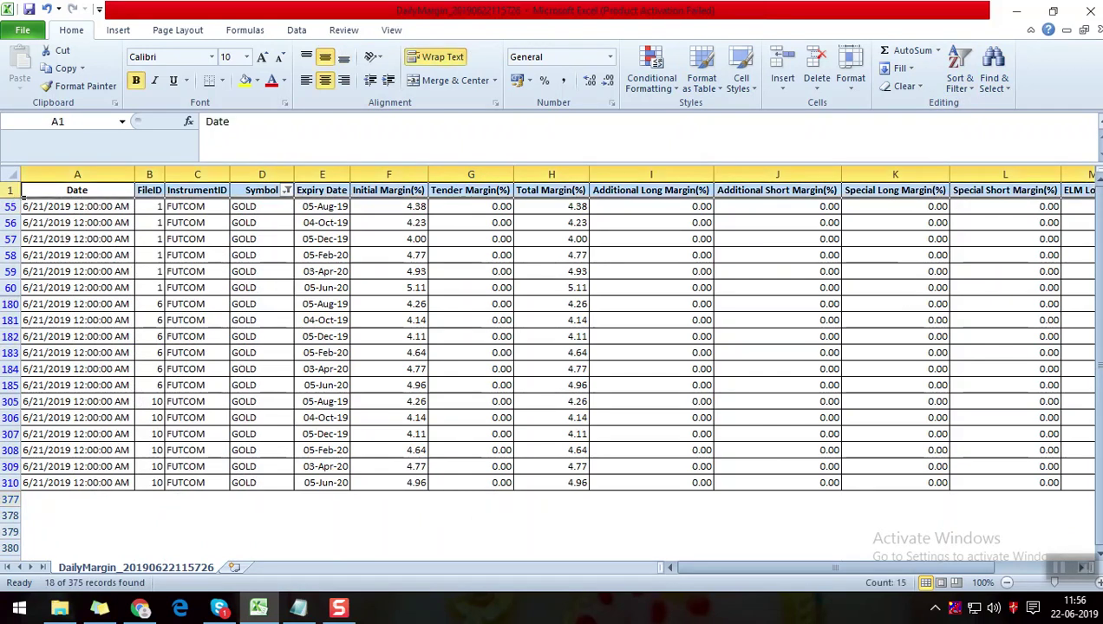
{"action": "left_click", "coordinate": [10, 175]}
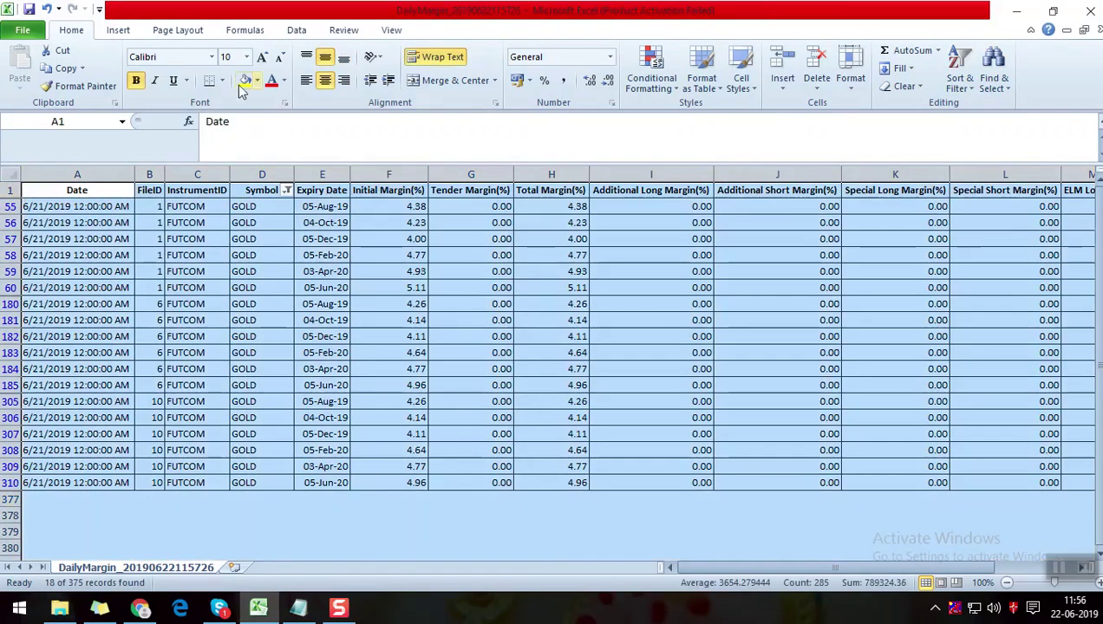
{"action": "left_click", "coordinate": [246, 56]}
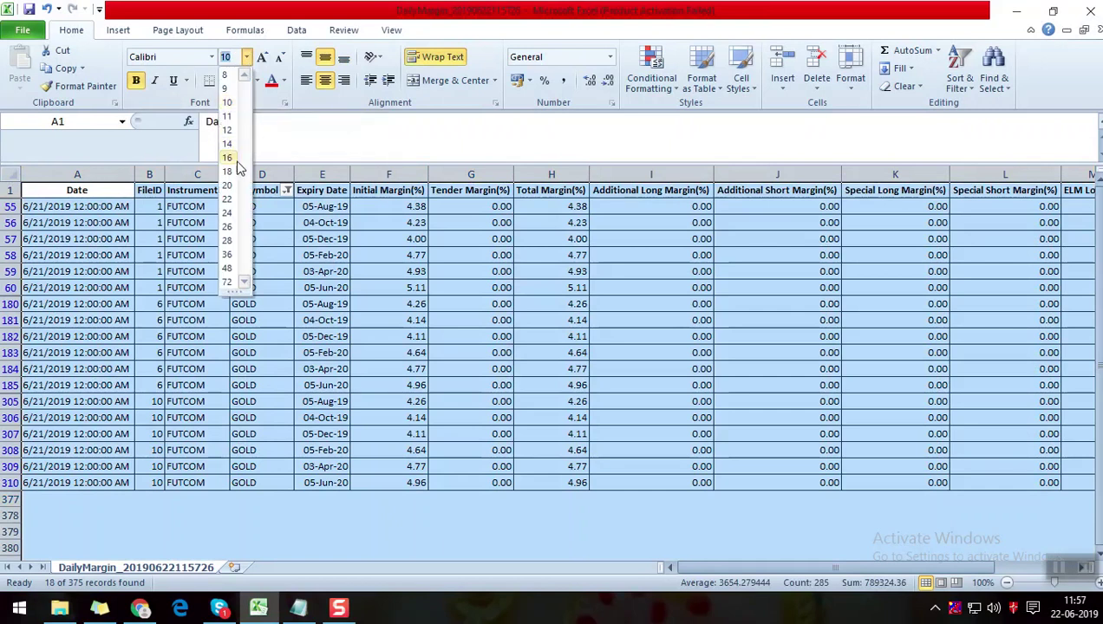
{"action": "left_click", "coordinate": [227, 185]}
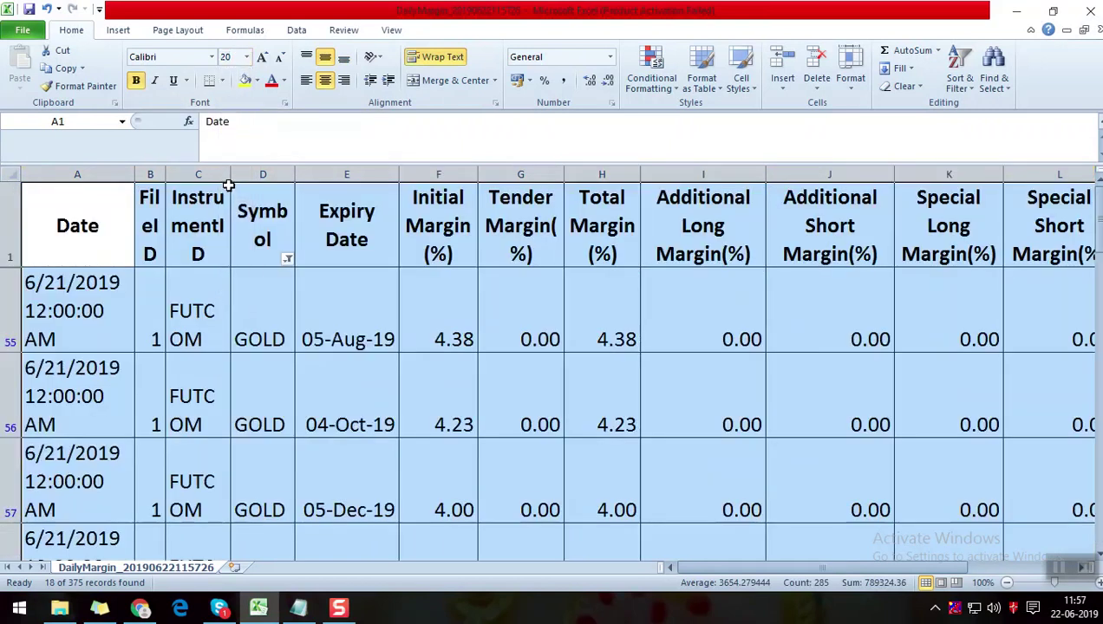
{"action": "left_click", "coordinate": [246, 56]}
{"action": "left_click", "coordinate": [227, 143]}
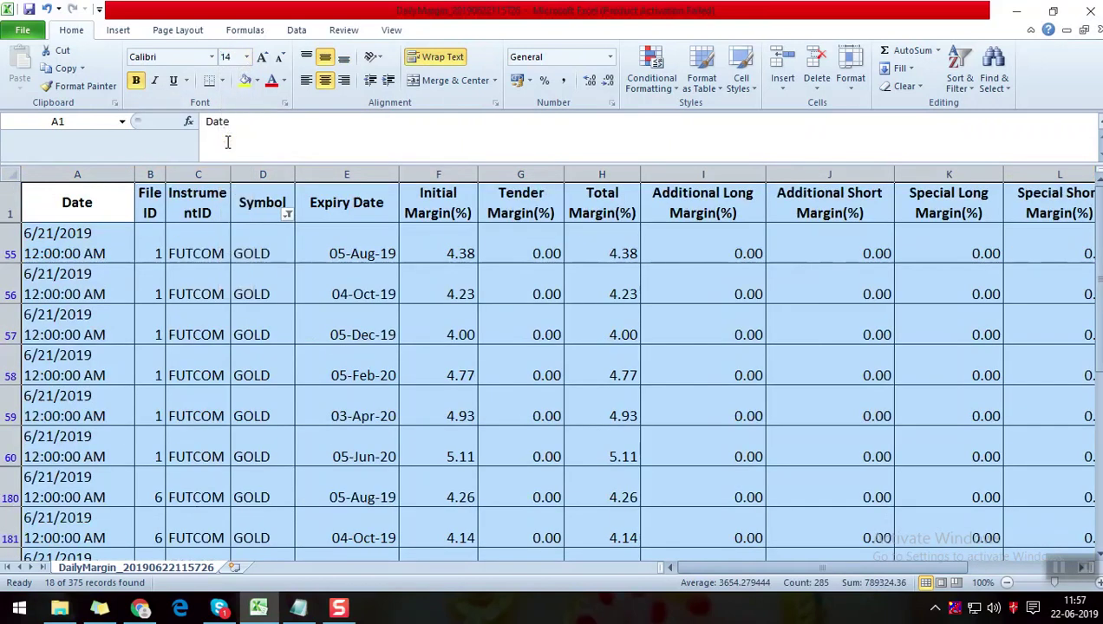
{"action": "left_click", "coordinate": [247, 56]}
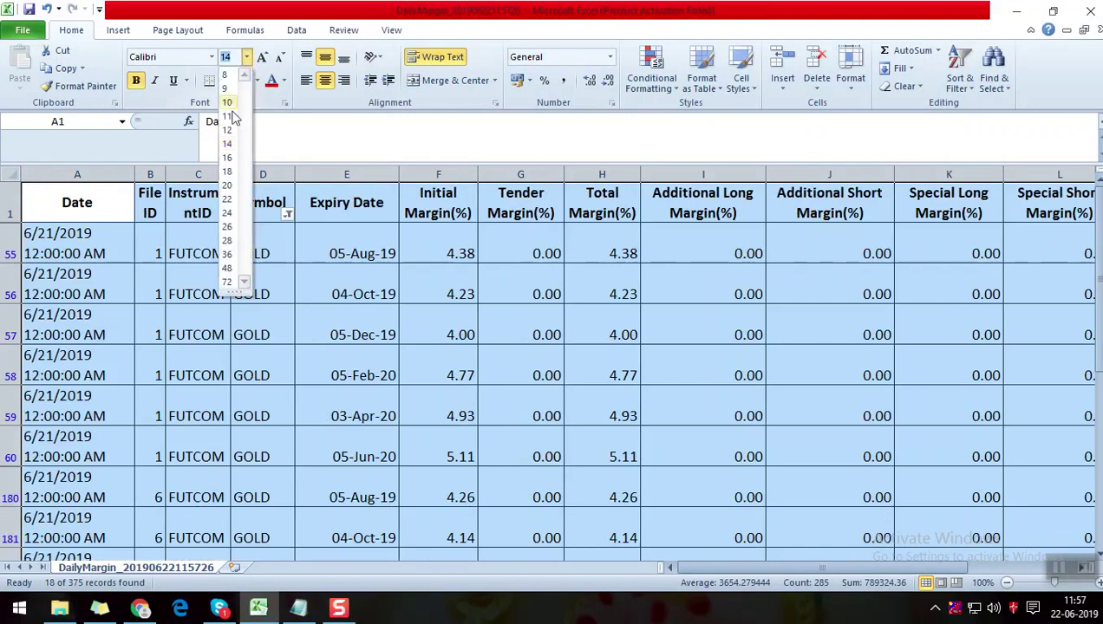
{"action": "left_click", "coordinate": [227, 129]}
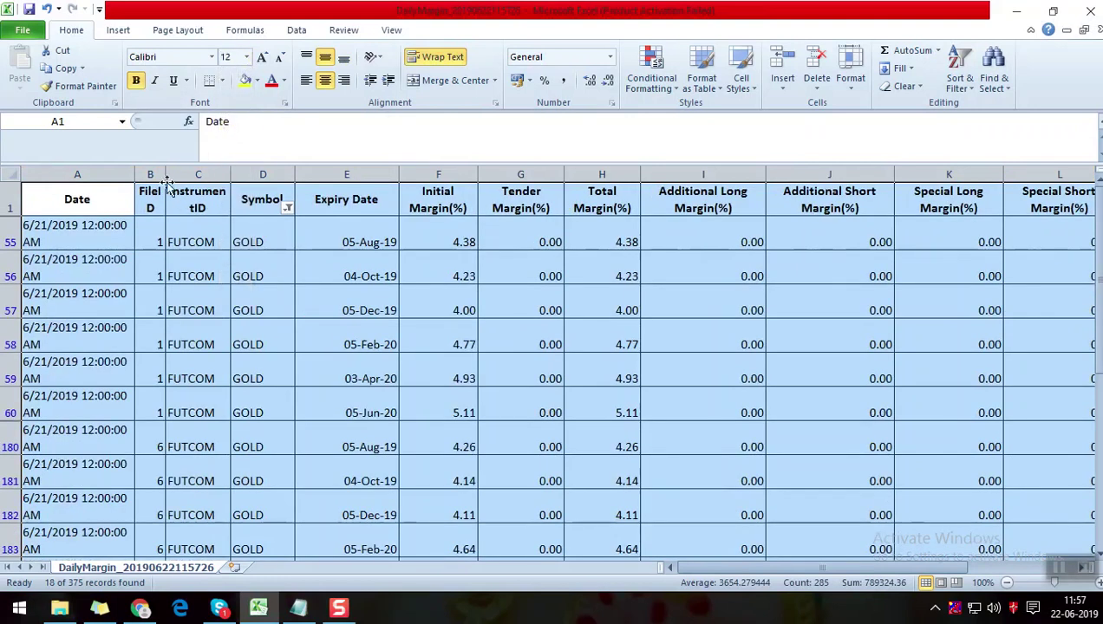
{"action": "left_click_drag", "start_coordinate": [165, 174], "coordinate": [200, 175]}
{"action": "left_click", "coordinate": [431, 356]}
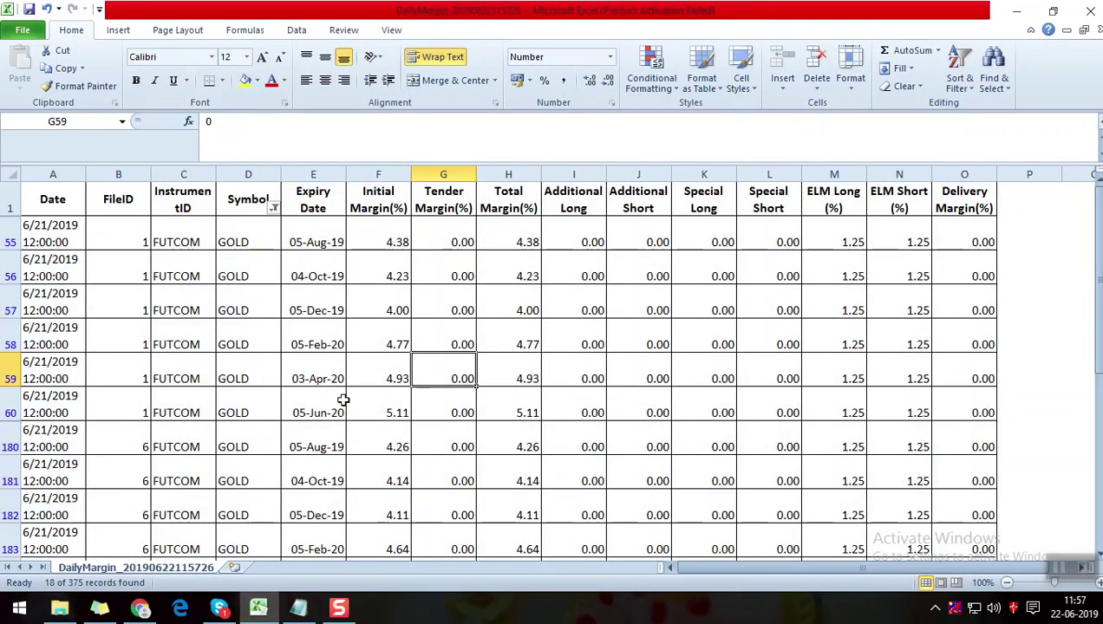
Examine the initial margin and ELM long percentages of the GOLD contract expiring 05-Aug-19.
{"action": "scroll", "coordinate": [517, 299], "scroll_direction": "down", "scroll_amount": 2}
{"action": "scroll", "coordinate": [511, 316], "scroll_direction": "up", "scroll_amount": 2}
{"action": "left_click", "coordinate": [397, 235]}
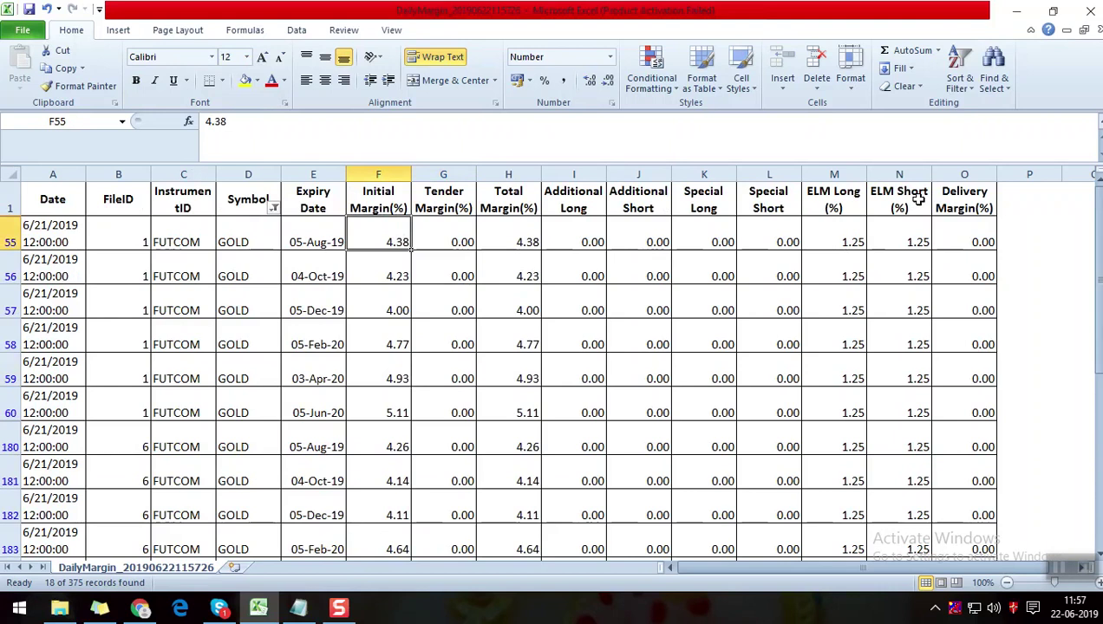
{"action": "left_click", "coordinate": [840, 237]}
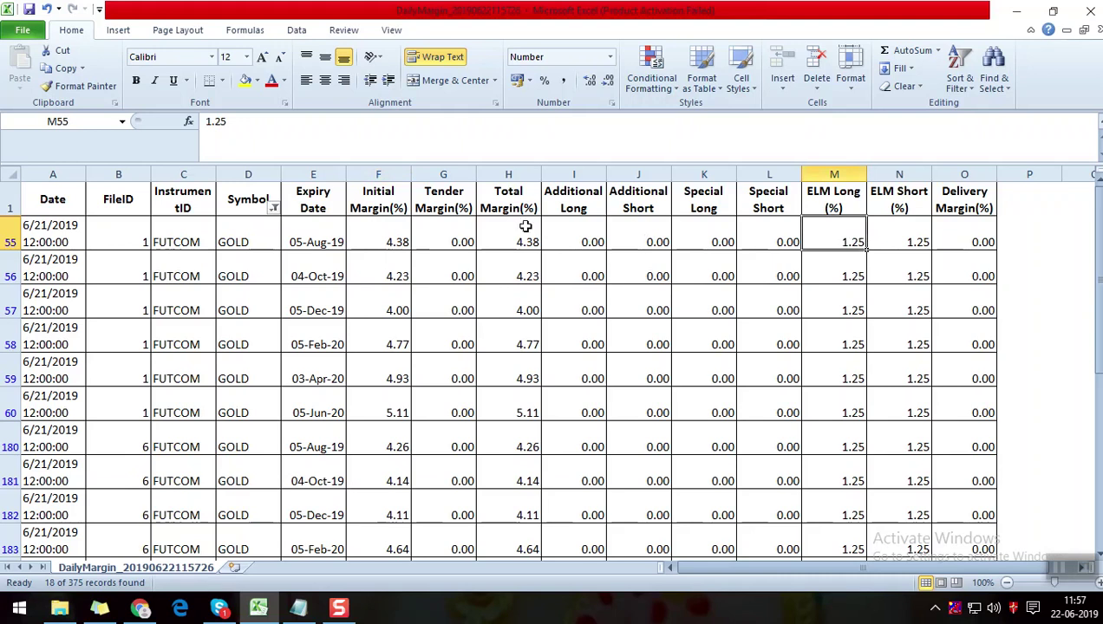
{"action": "left_click", "coordinate": [369, 240]}
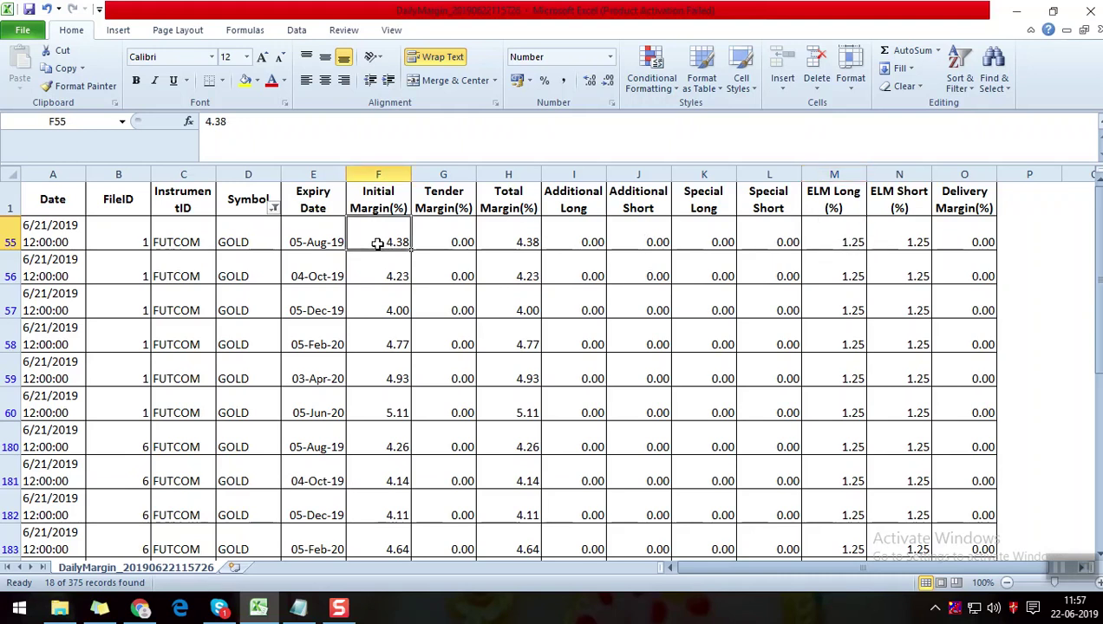
Switch to Chrome and examine the recent gold price on Investing.com's Refined Gold Futures live chart at the 1-hour interval.
{"action": "left_click", "coordinate": [63, 243]}
{"action": "left_click", "coordinate": [141, 609]}
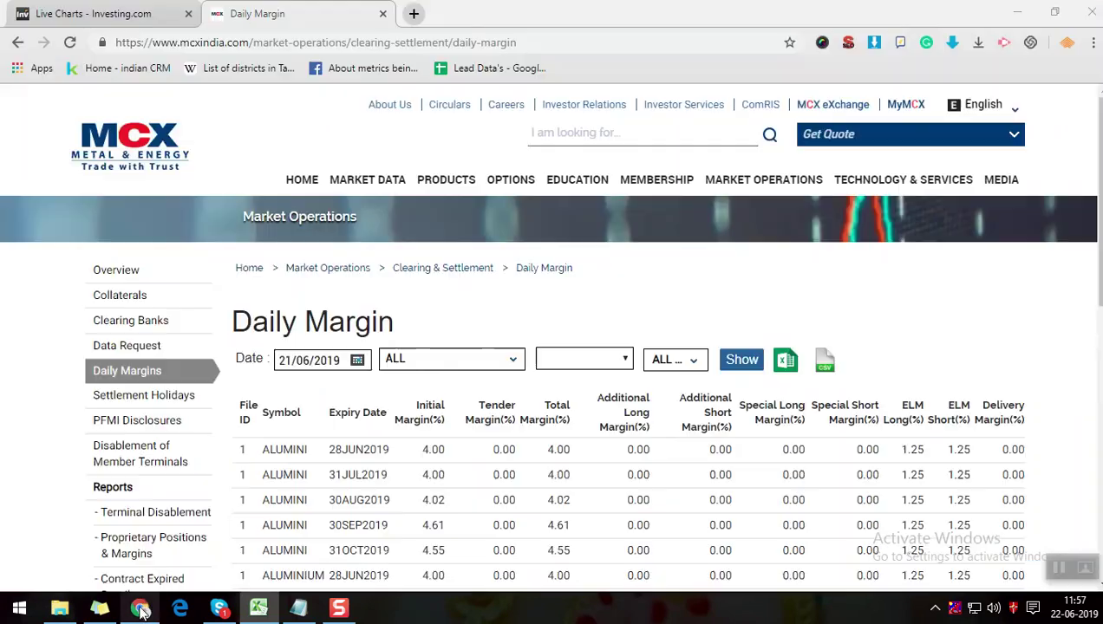
{"action": "left_click", "coordinate": [87, 13]}
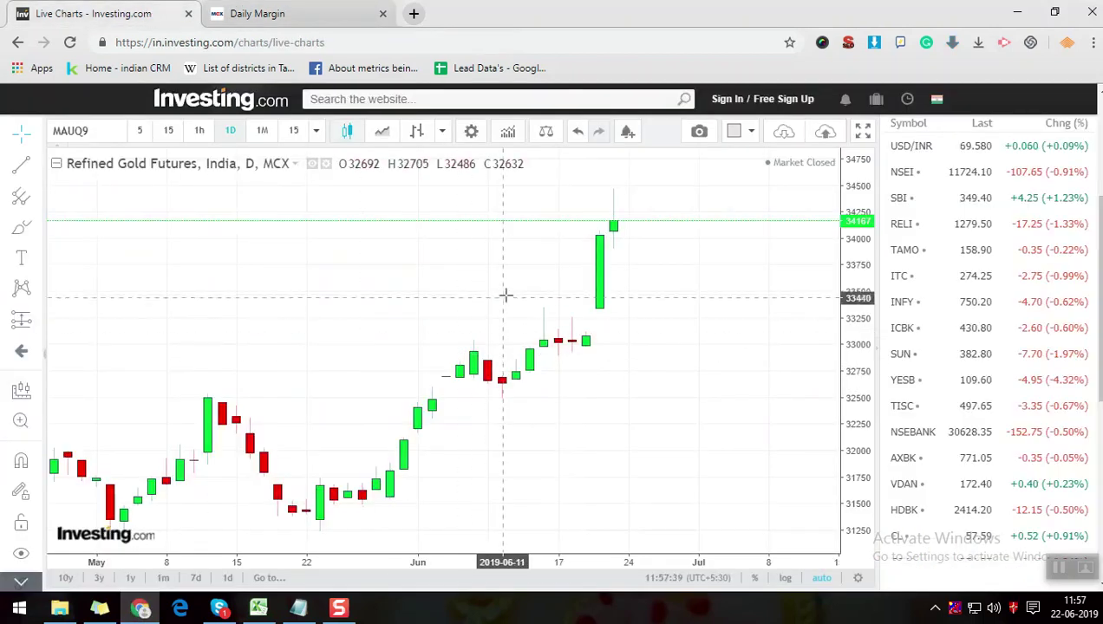
{"action": "left_click", "coordinate": [199, 132]}
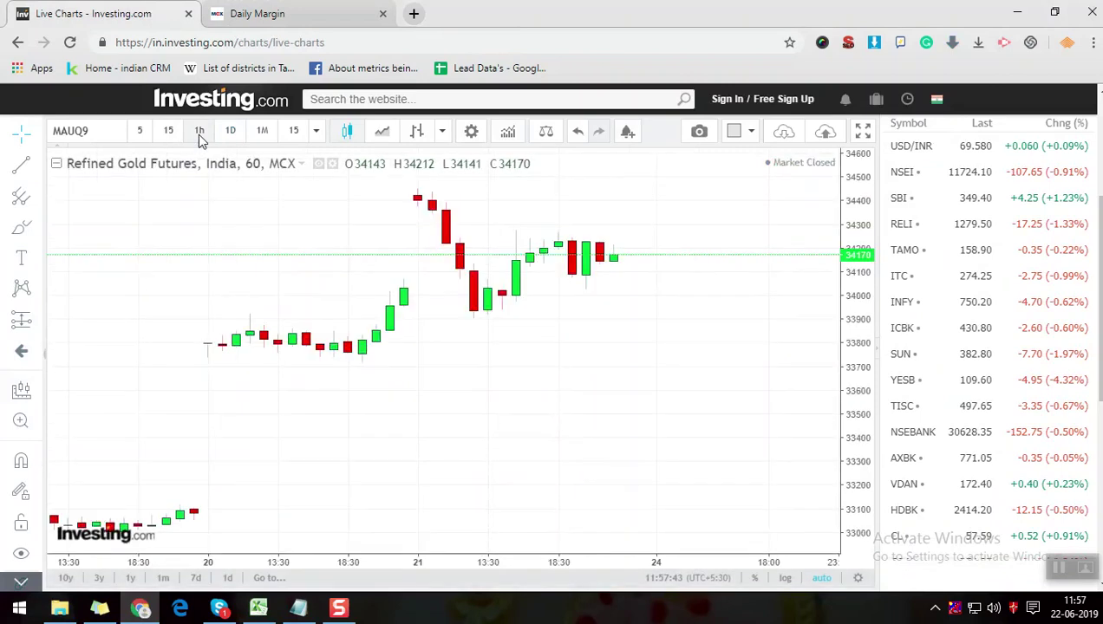
{"action": "scroll", "coordinate": [448, 364], "scroll_direction": "up", "scroll_amount": 2}
{"action": "scroll", "coordinate": [449, 364], "scroll_direction": "down", "scroll_amount": 4}
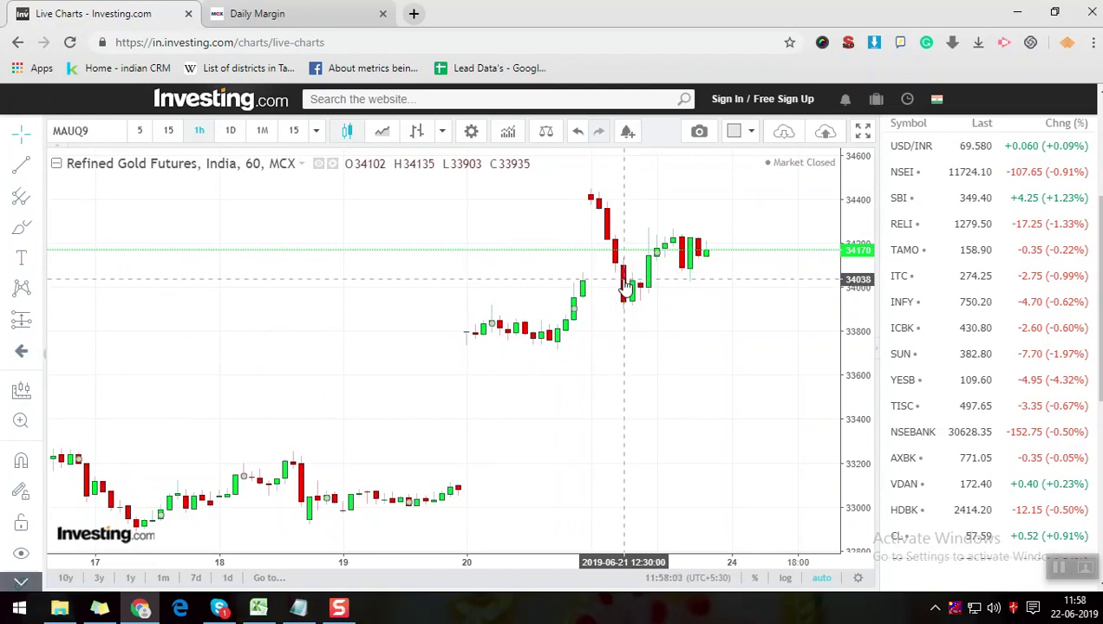
{"action": "left_click_drag", "start_coordinate": [624, 286], "coordinate": [551, 172]}
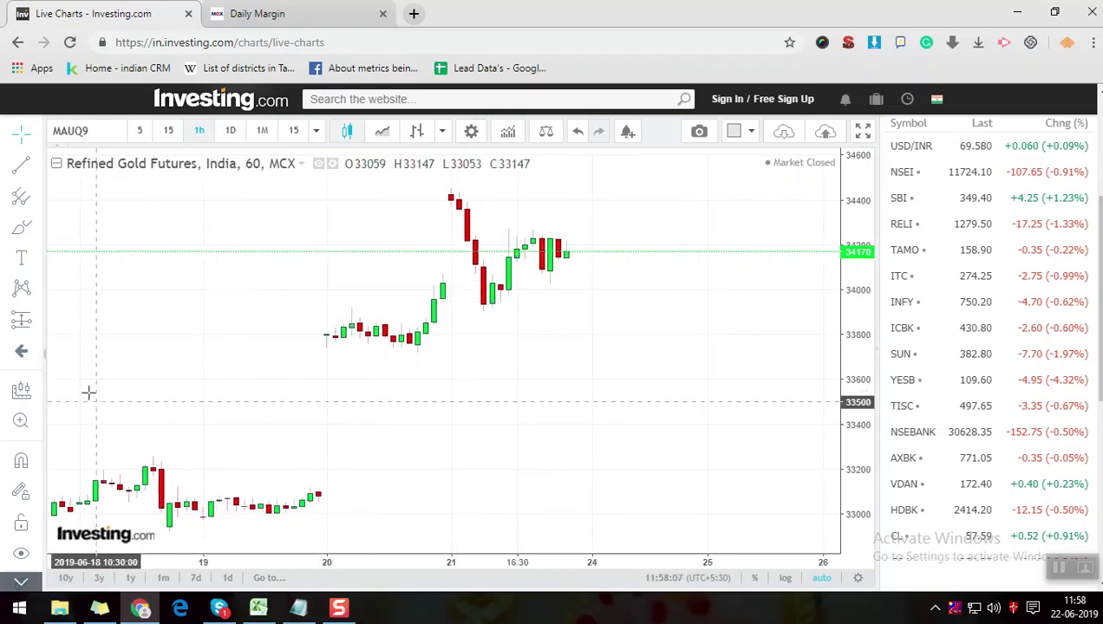
Return to the Excel daily margin sheet and enter the label "Gold Price" in C379 with 34038 beside it in D379.
{"action": "left_click", "coordinate": [259, 608]}
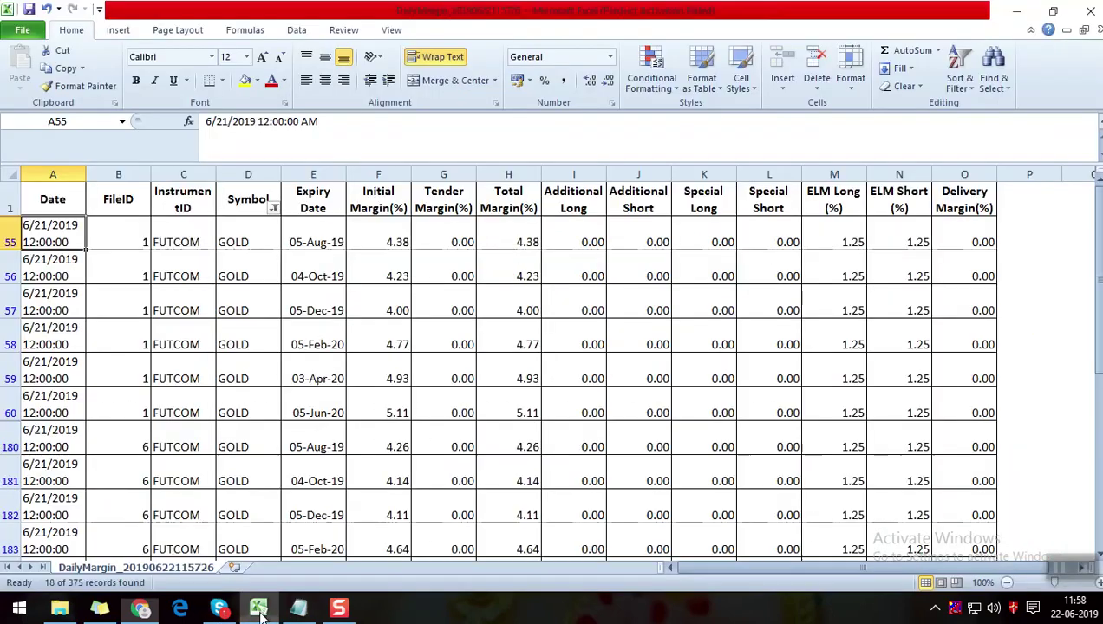
{"action": "scroll", "coordinate": [380, 328], "scroll_direction": "down", "scroll_amount": 10}
{"action": "scroll", "coordinate": [380, 327], "scroll_direction": "up", "scroll_amount": 5}
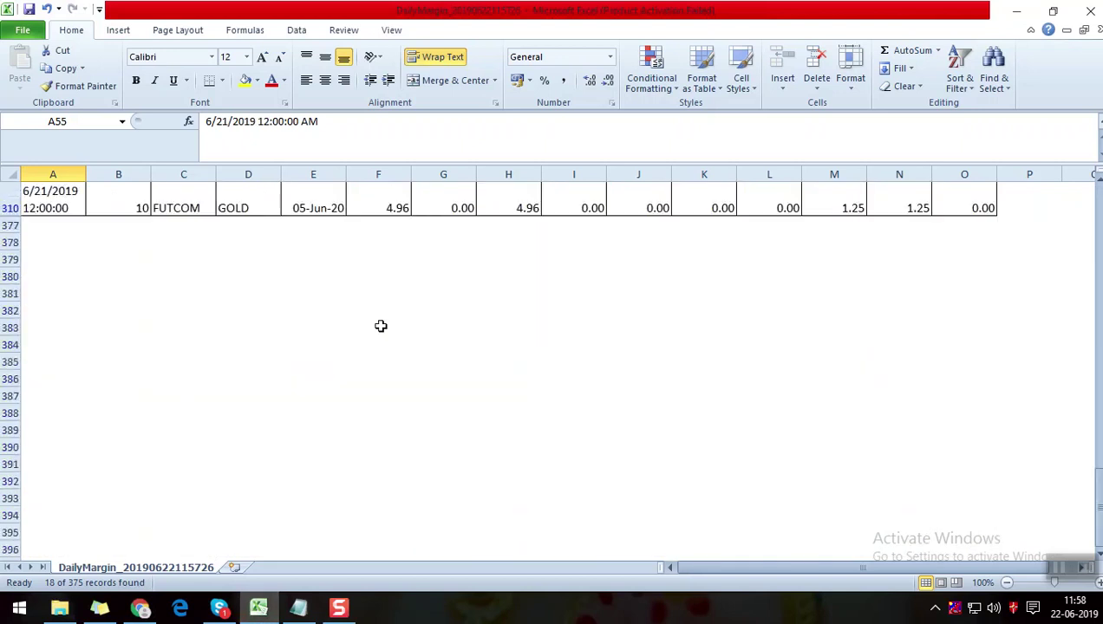
{"action": "left_click", "coordinate": [244, 258]}
{"action": "left_click", "coordinate": [194, 271]}
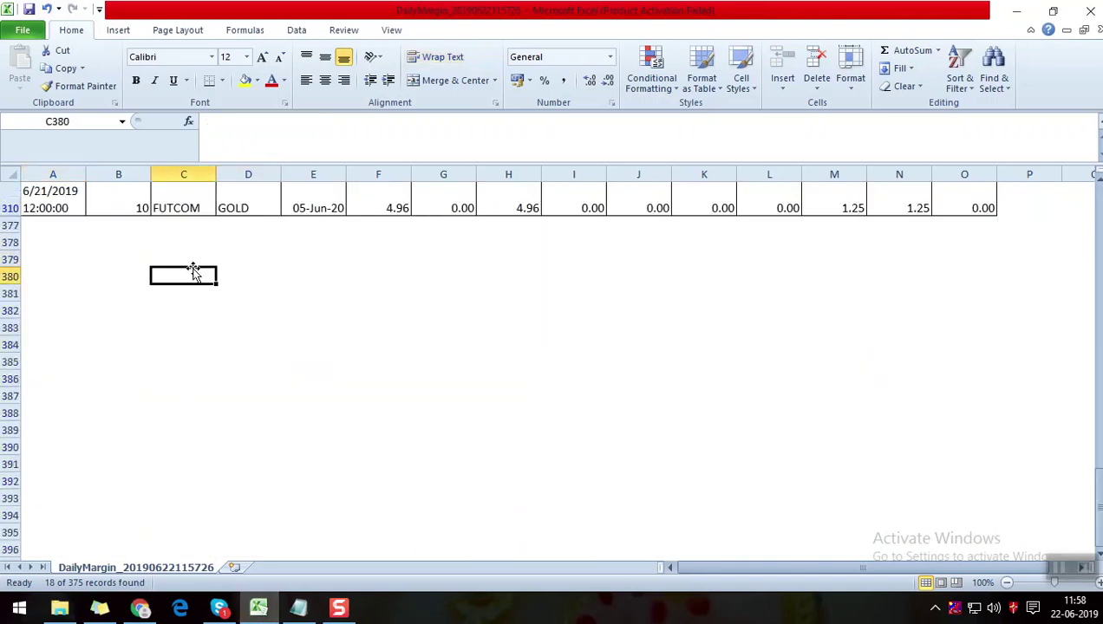
{"action": "key", "text": "Up"}
{"action": "type", "text": "G"}
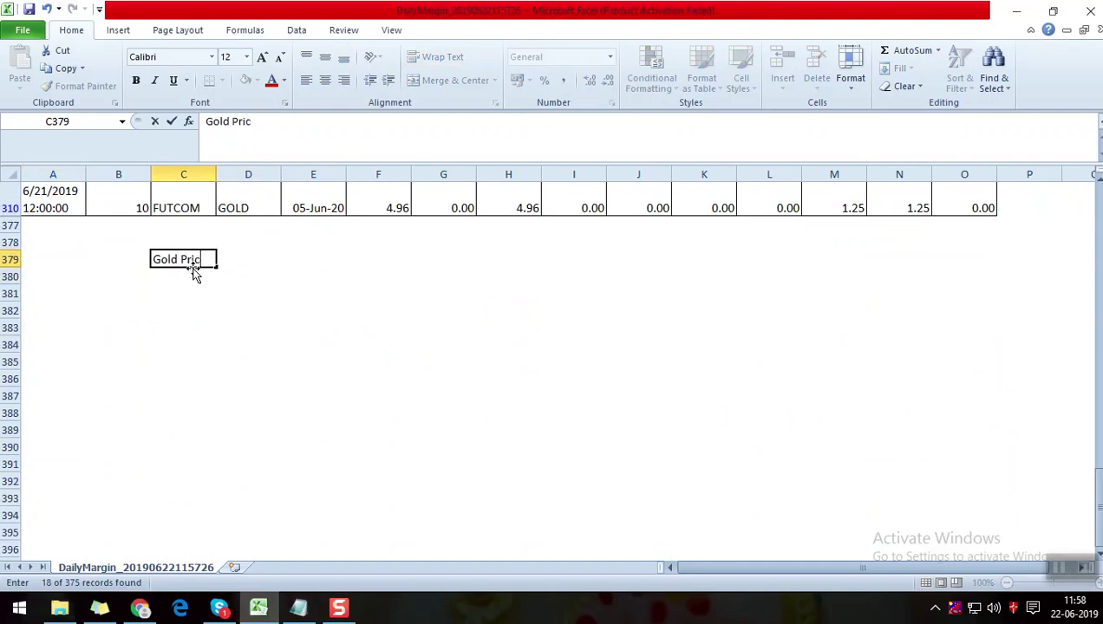
{"action": "key", "text": "Tab"}
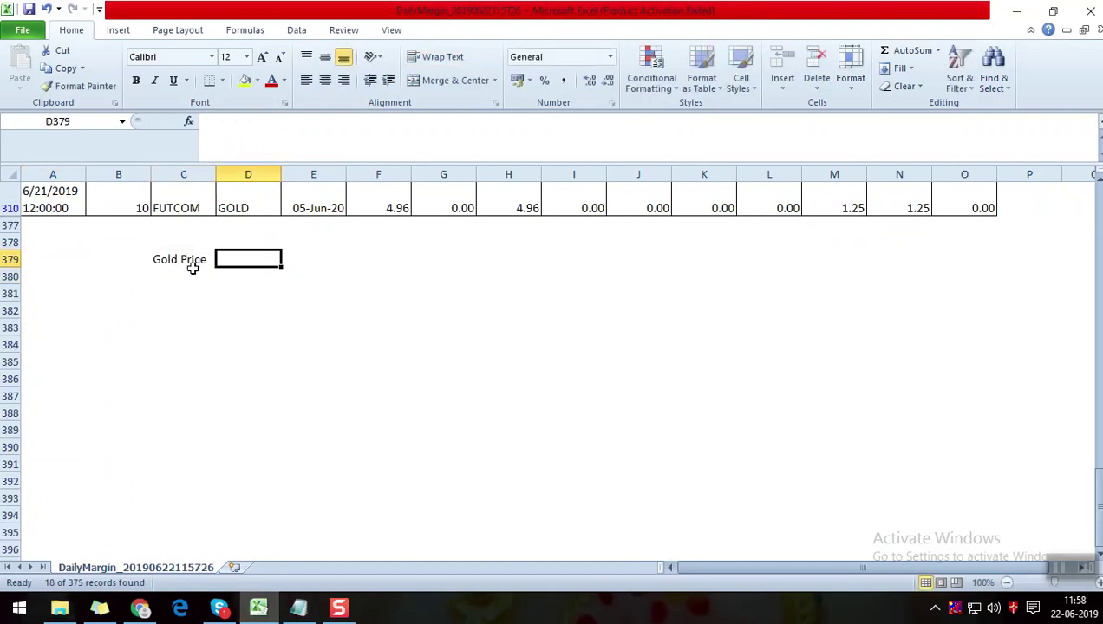
{"action": "type", "text": "34038"}
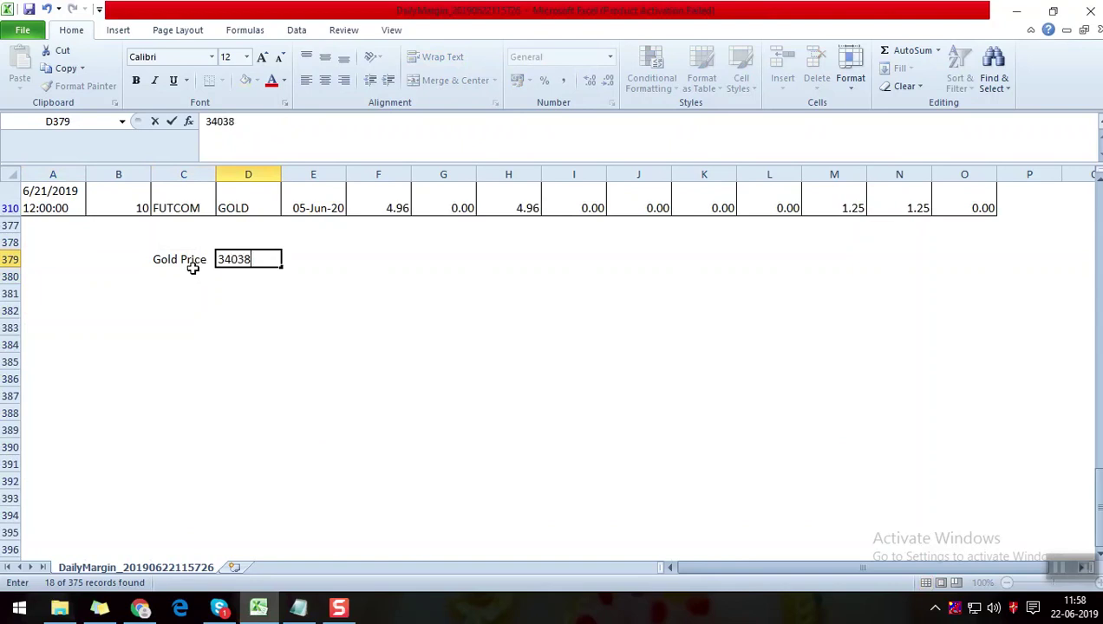
{"action": "key", "text": "Return"}
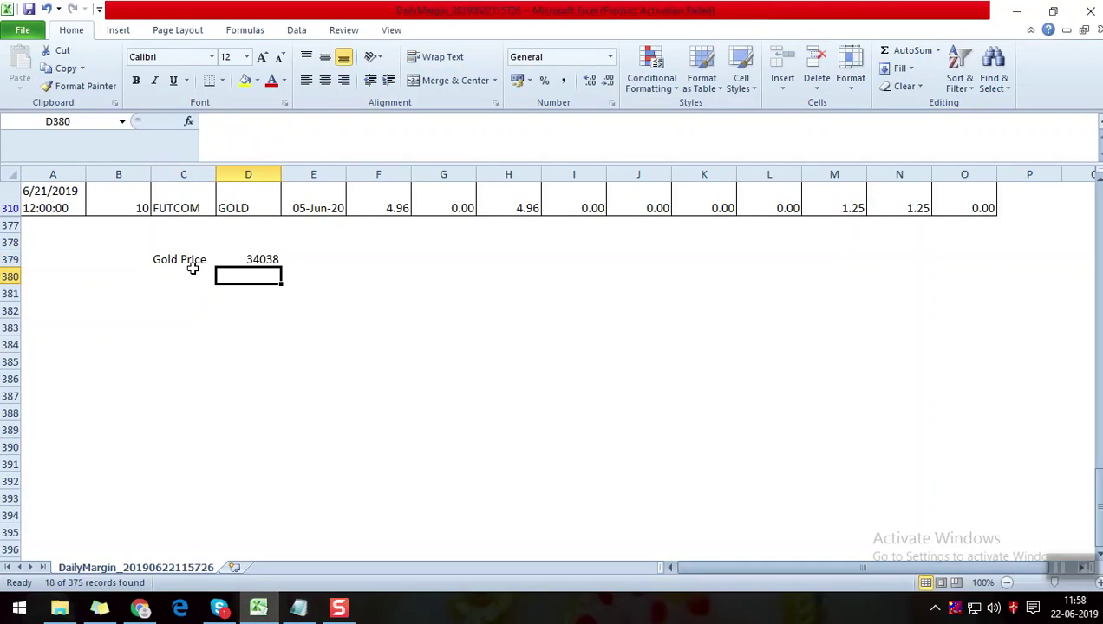
Enter the multiplier 100 in F379, on the same row as the gold price.
{"action": "left_click", "coordinate": [194, 274]}
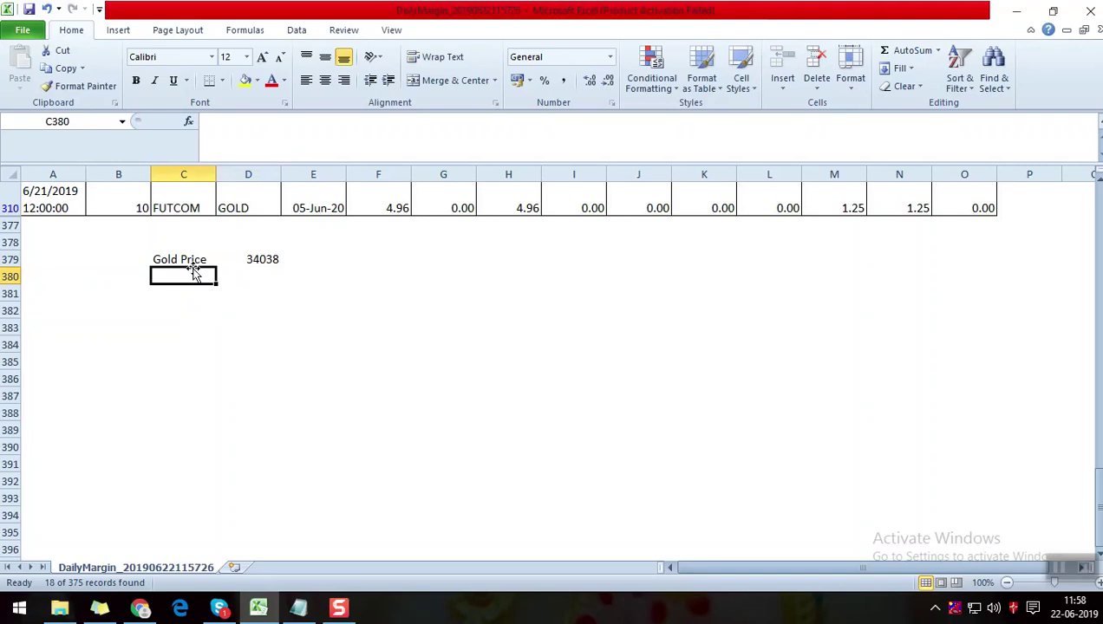
{"action": "key", "text": "Left"}
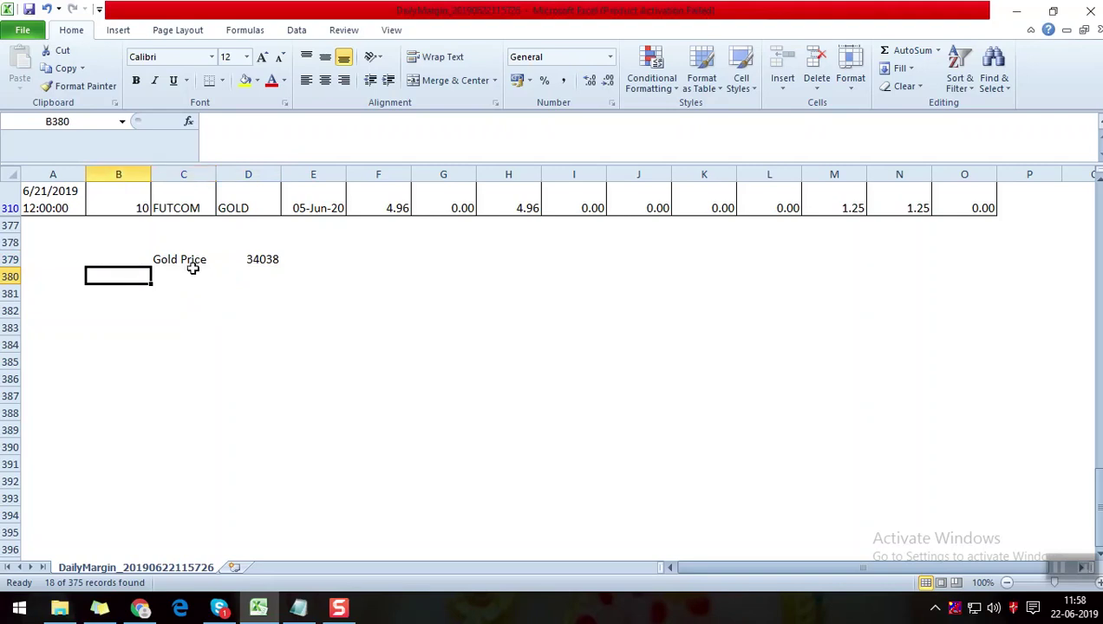
{"action": "left_click", "coordinate": [195, 273]}
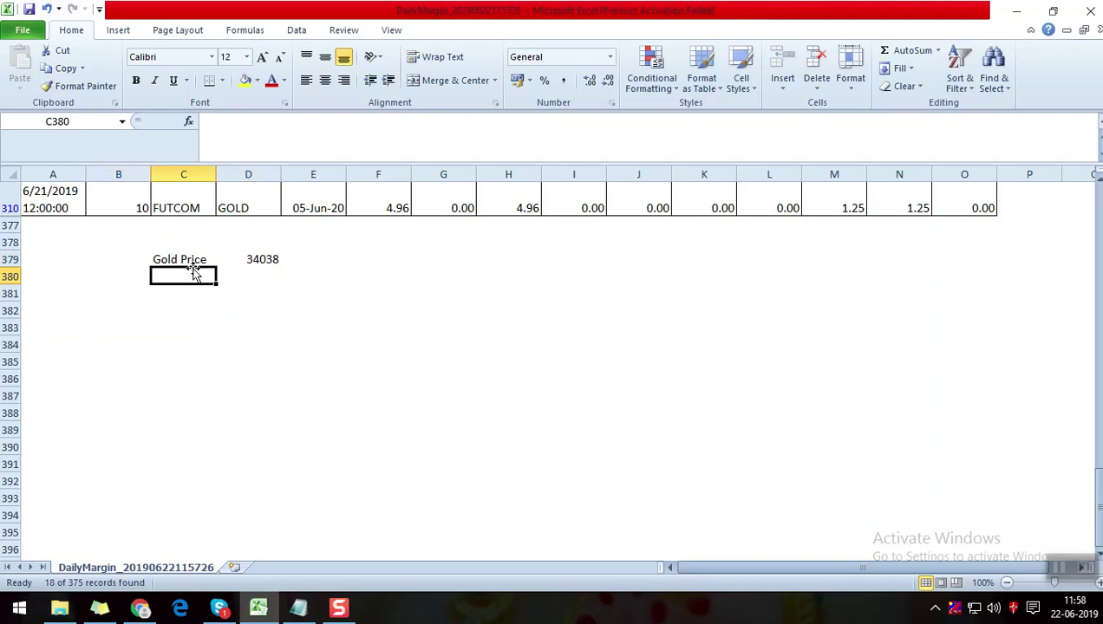
{"action": "key", "text": "Right"}
{"action": "key", "text": "Right"}
{"action": "key", "text": "Up"}
{"action": "key", "text": "Right"}
{"action": "type", "text": "100"}
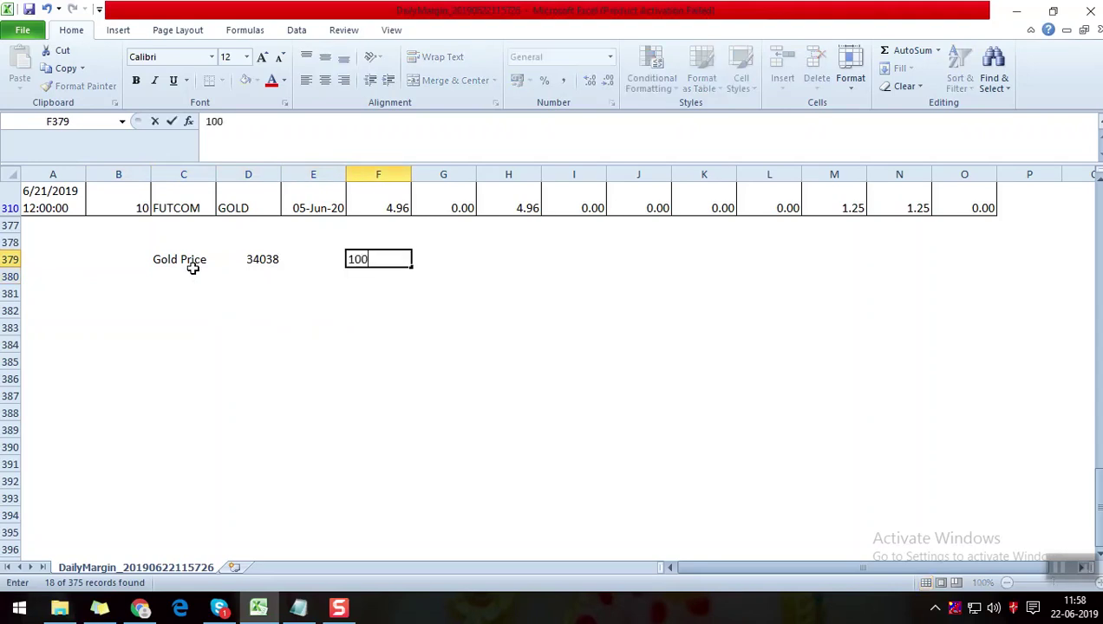
{"action": "key", "text": "Return"}
{"action": "key", "text": "Left"}
{"action": "key", "text": "Left"}
{"action": "key", "text": "Left"}
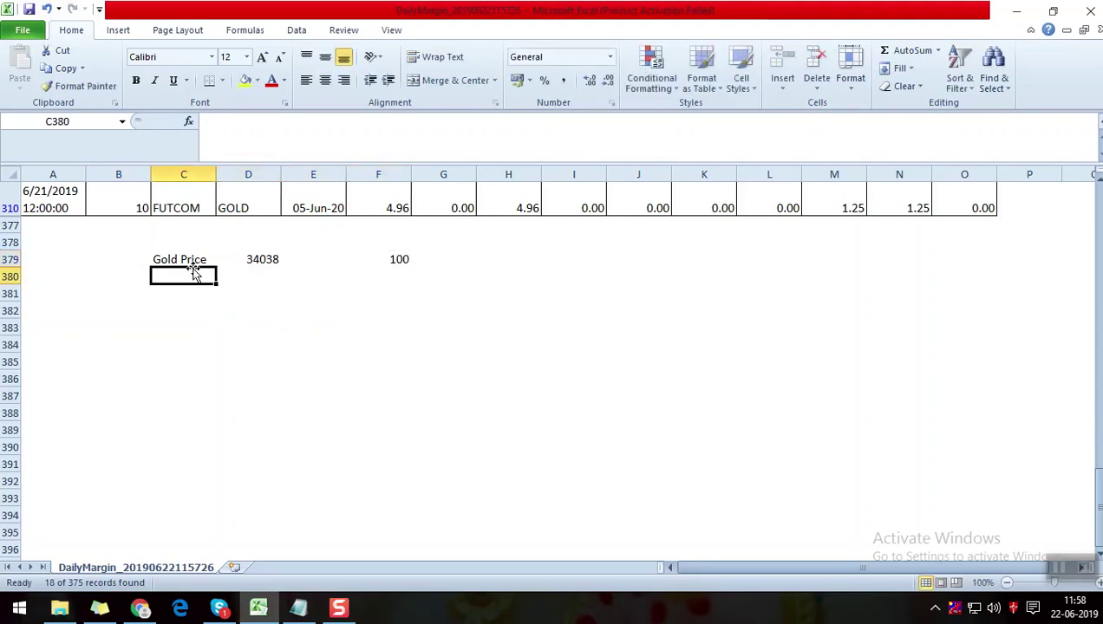
{"action": "type", "text": "="}
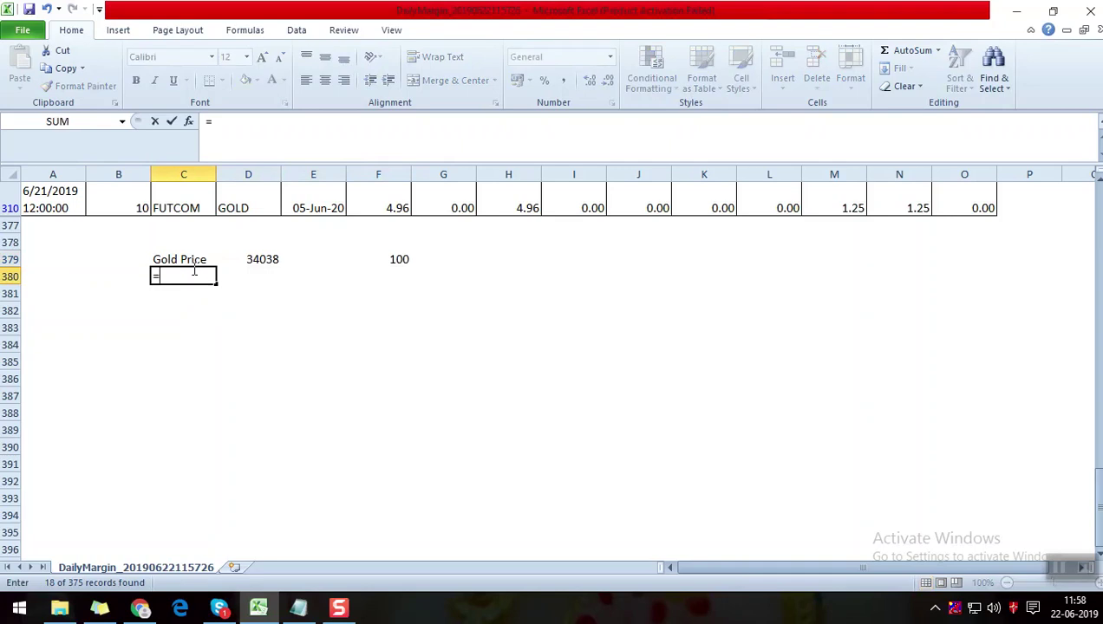
{"action": "key", "text": "BackSpace"}
Calculate the gold contract value in D380 with the formula =D379*F379.
{"action": "key", "text": "Right"}
{"action": "key", "text": "Right"}
{"action": "key", "text": "Left"}
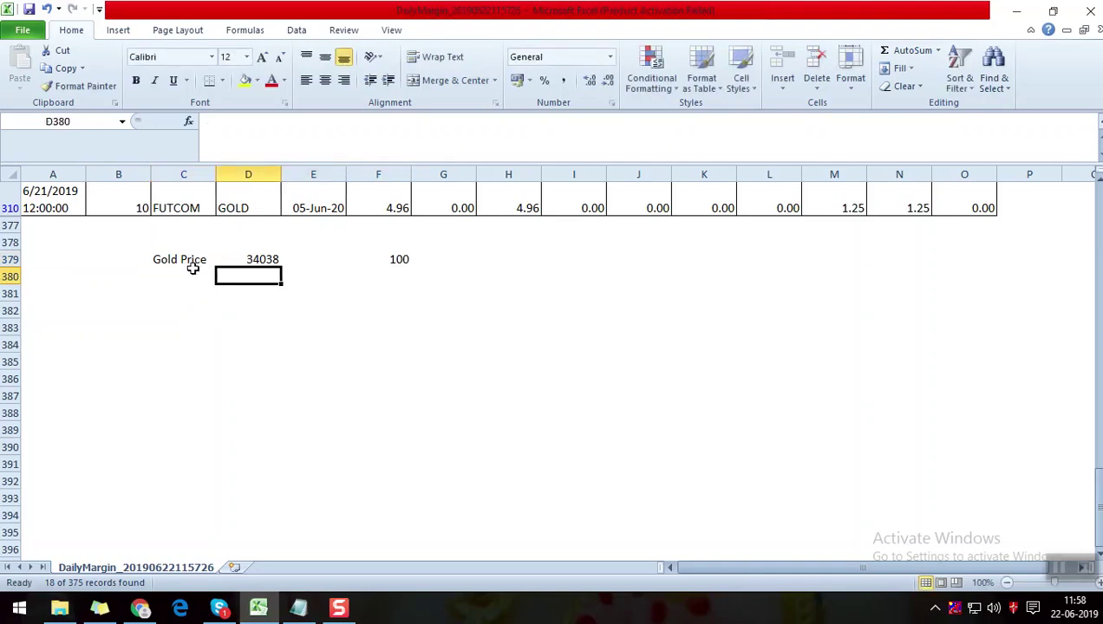
{"action": "type", "text": "="}
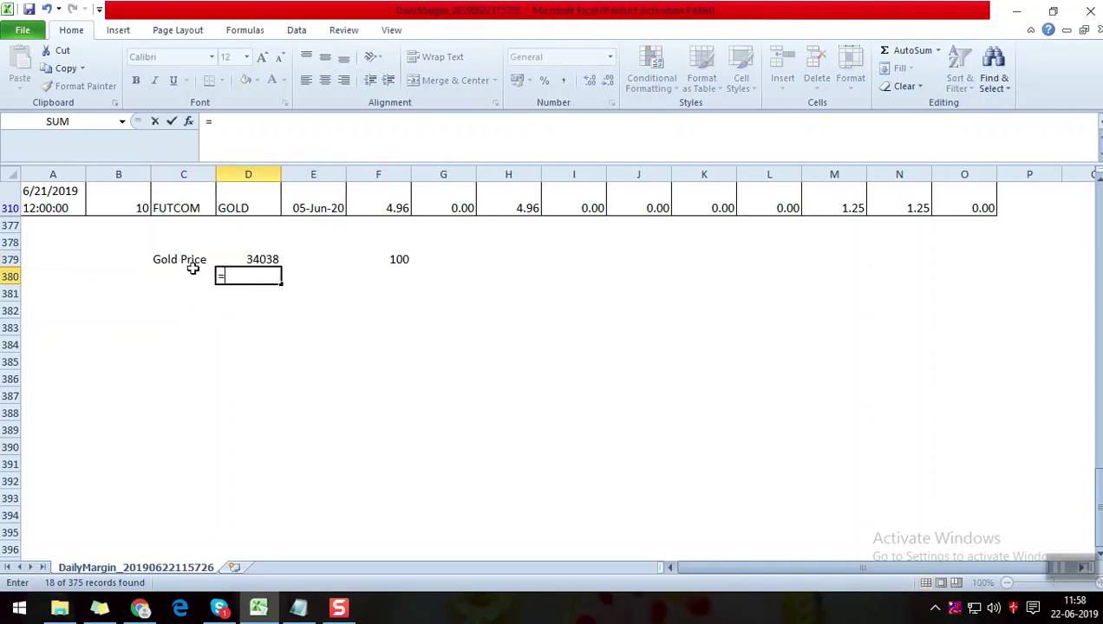
{"action": "left_click", "coordinate": [257, 256]}
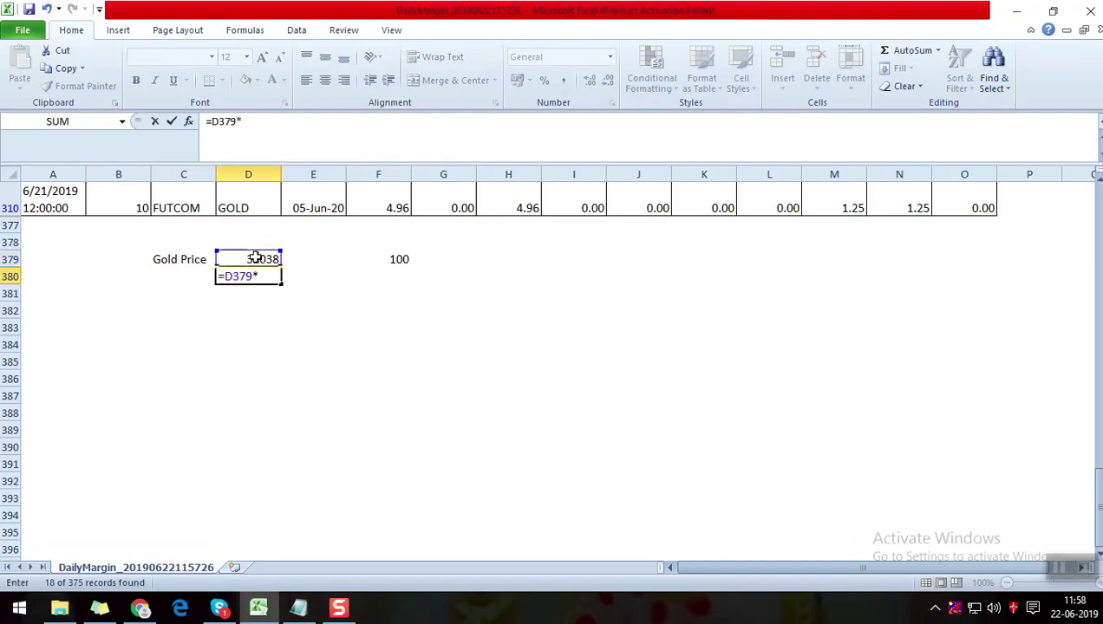
{"action": "left_click", "coordinate": [391, 257]}
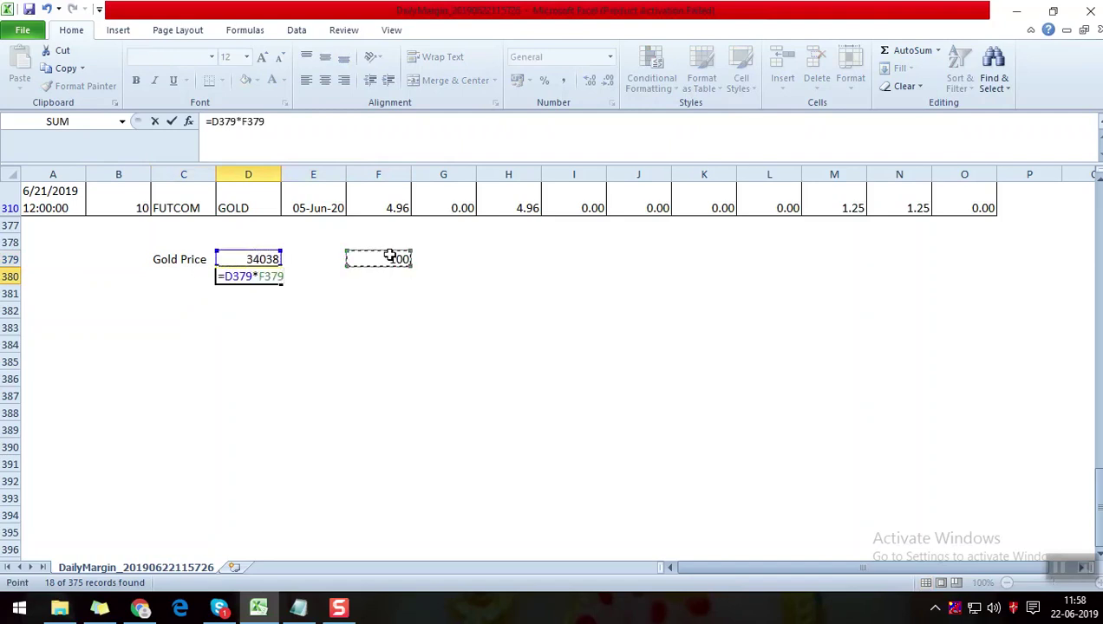
{"action": "key", "text": "Return"}
Go back to the margin table and examine the initial margin percentage of the GOLD contract expiring 05-Aug-19.
{"action": "key", "text": "Left"}
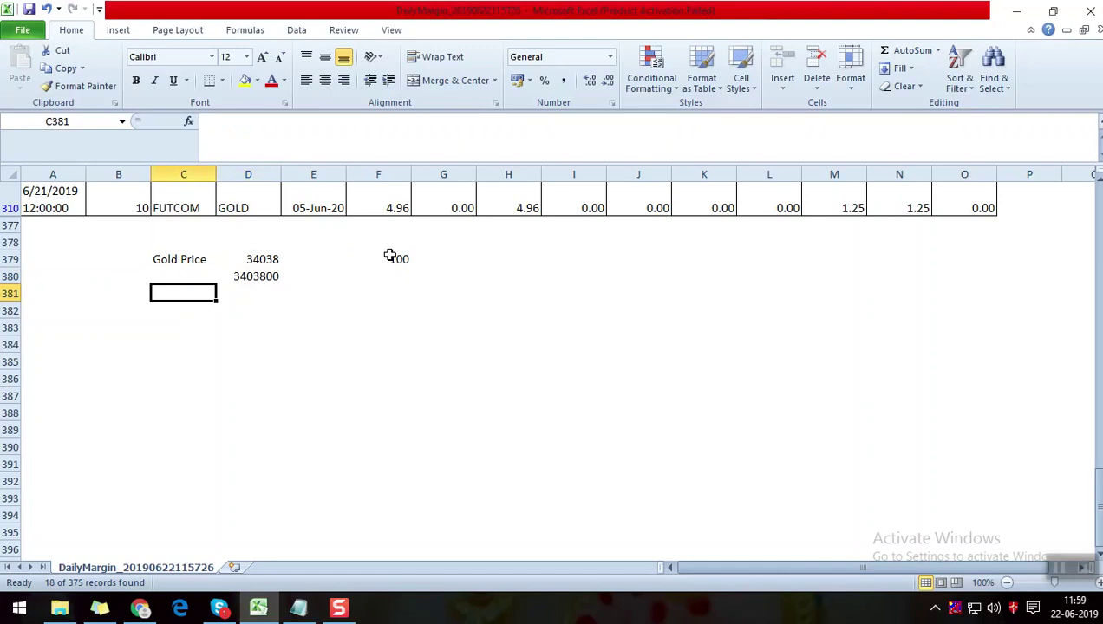
{"action": "key", "text": "Up"}
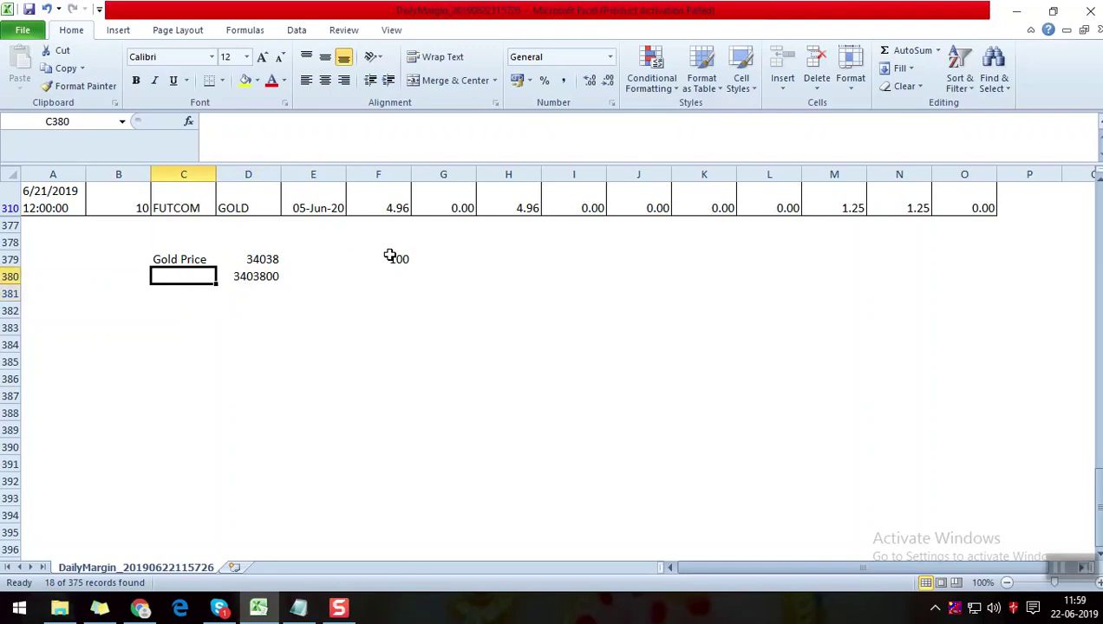
{"action": "key", "text": "Down"}
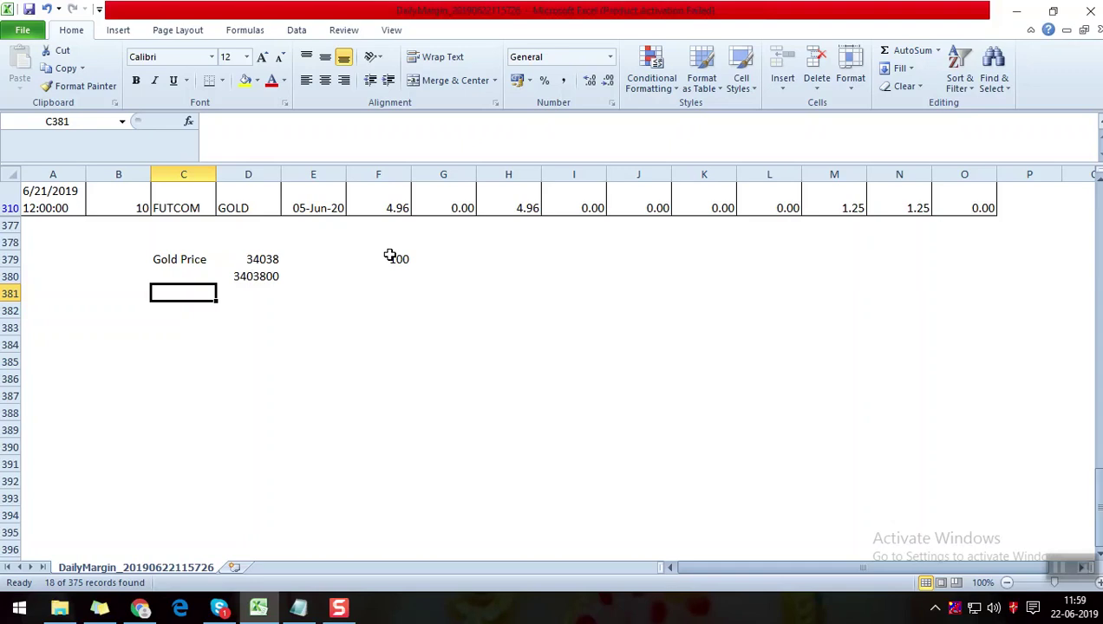
{"action": "key", "text": "Up"}
{"action": "key", "text": "ctrl+Up"}
{"action": "key", "text": "ctrl+Up"}
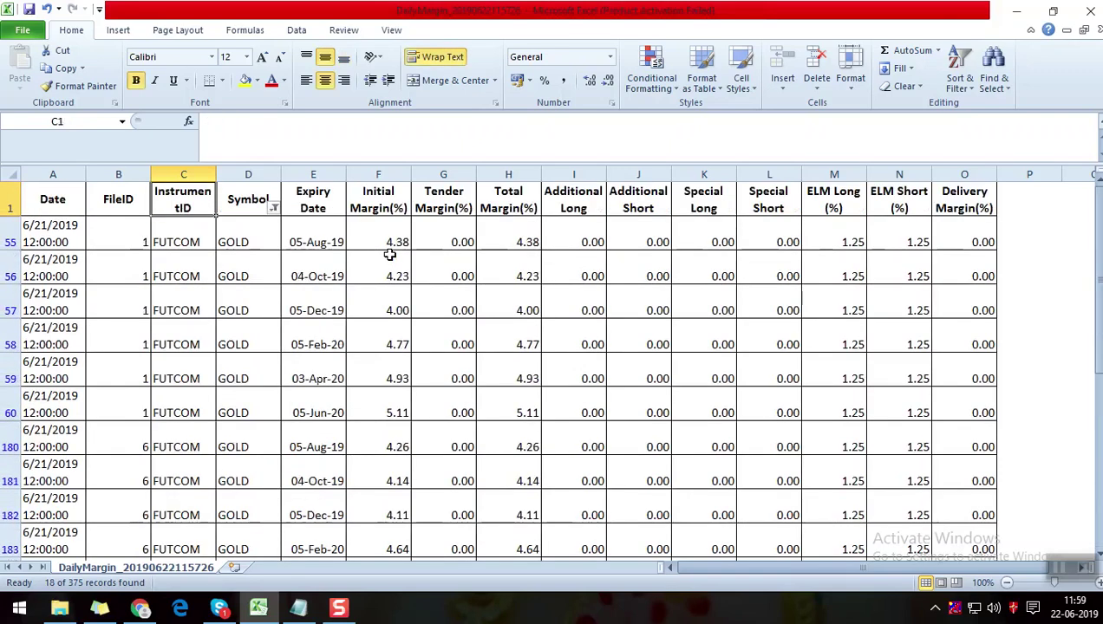
{"action": "left_click", "coordinate": [305, 238]}
{"action": "left_click", "coordinate": [384, 242]}
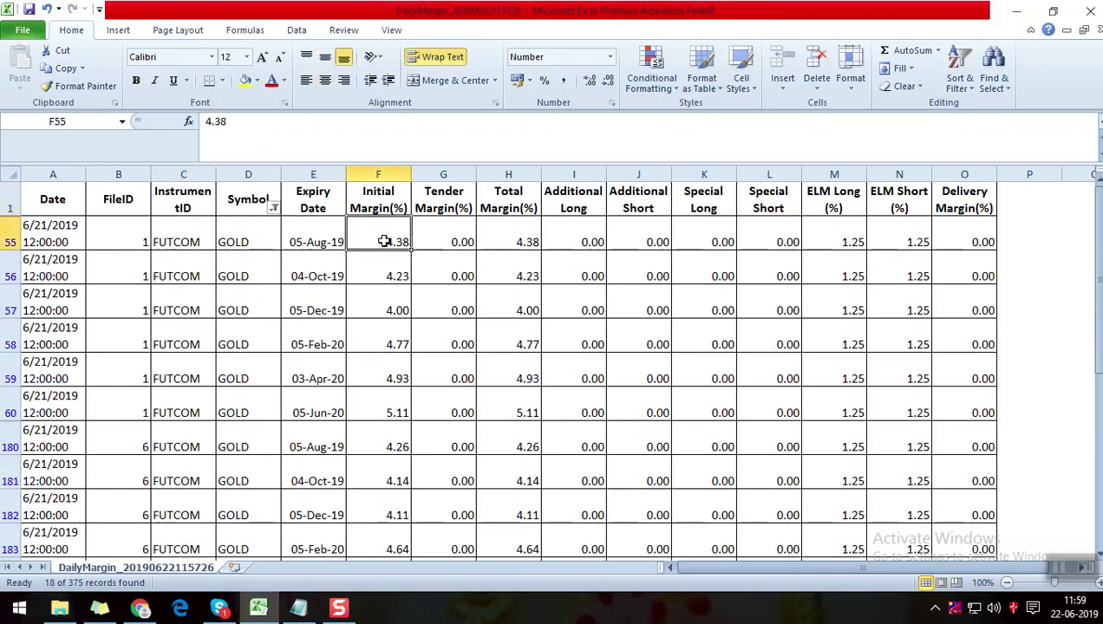
Add the label "Initial Margin" in C383 below the gold price calculation and widen column C to fit it.
{"action": "scroll", "coordinate": [384, 242], "scroll_direction": "down", "scroll_amount": 10}
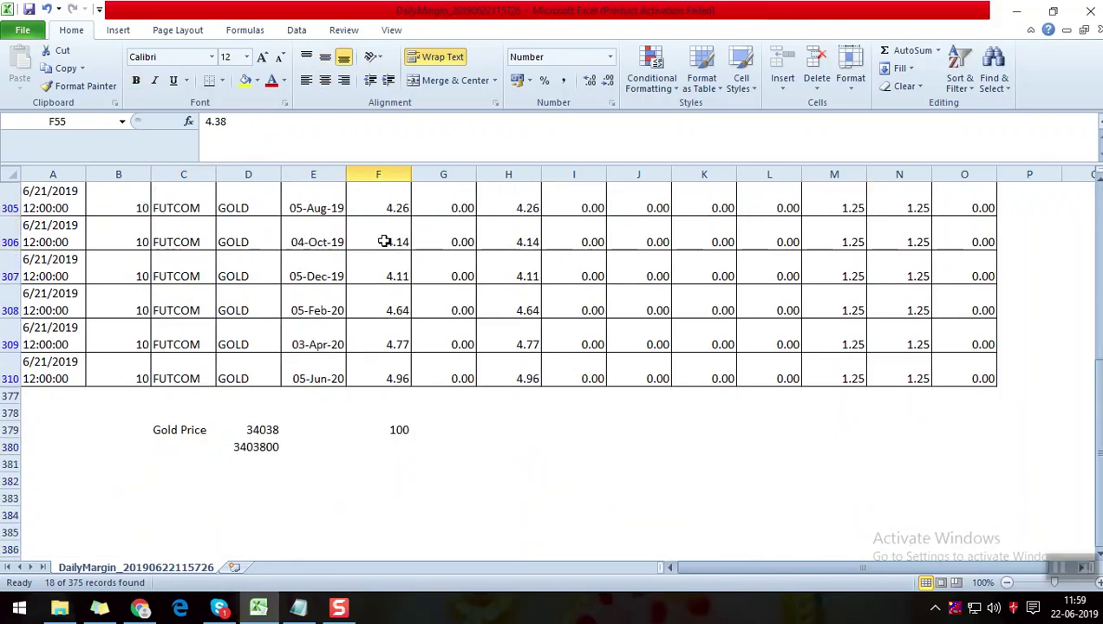
{"action": "scroll", "coordinate": [384, 242], "scroll_direction": "up", "scroll_amount": 3}
{"action": "left_click", "coordinate": [295, 289]}
{"action": "left_click", "coordinate": [218, 288]}
{"action": "left_click", "coordinate": [181, 290]}
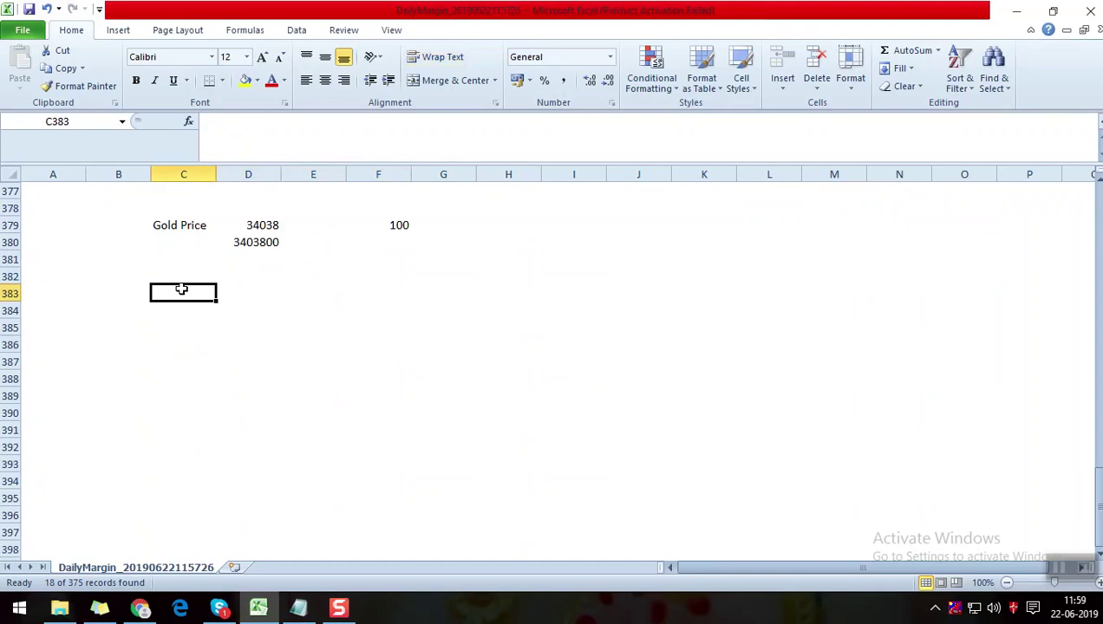
{"action": "type", "text": "I"}
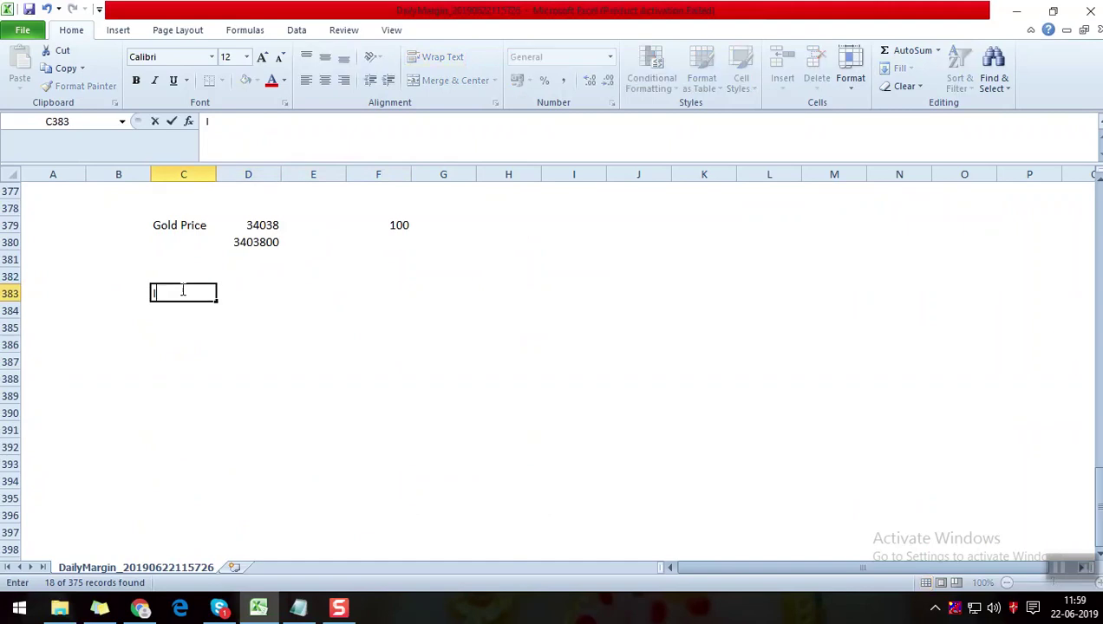
{"action": "type", "text": "nitial Margin"}
{"action": "key", "text": "Tab"}
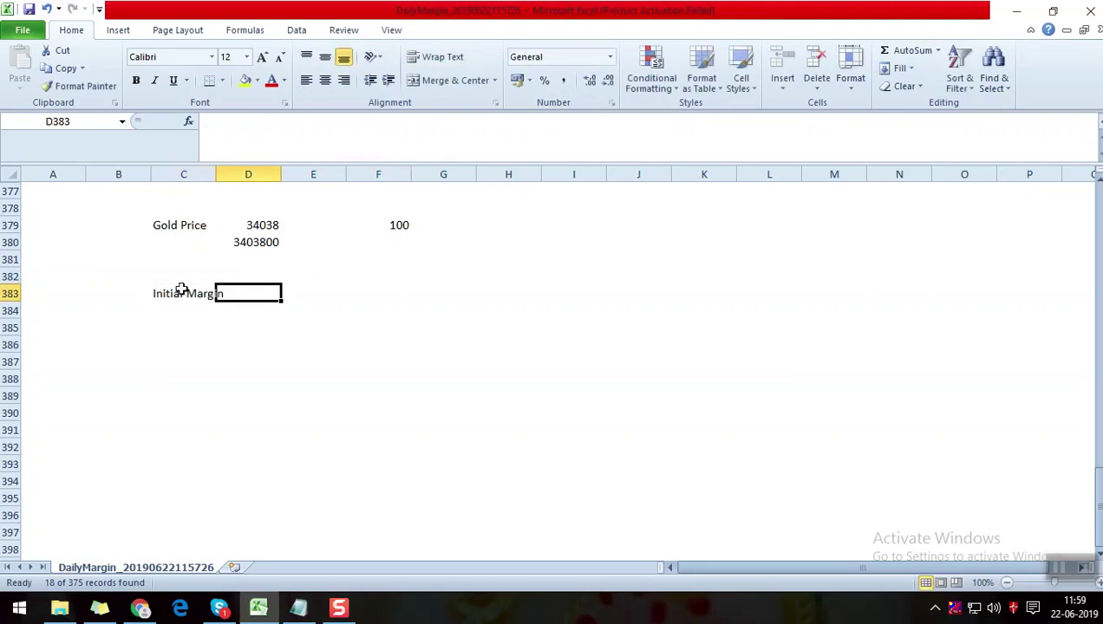
{"action": "left_click_drag", "start_coordinate": [215, 174], "coordinate": [223, 175]}
Calculate the initial margin in D383 from the contract value and the 05-Aug-19 GOLD initial margin percentage with the formula =D380*F55%.
{"action": "type", "text": "="}
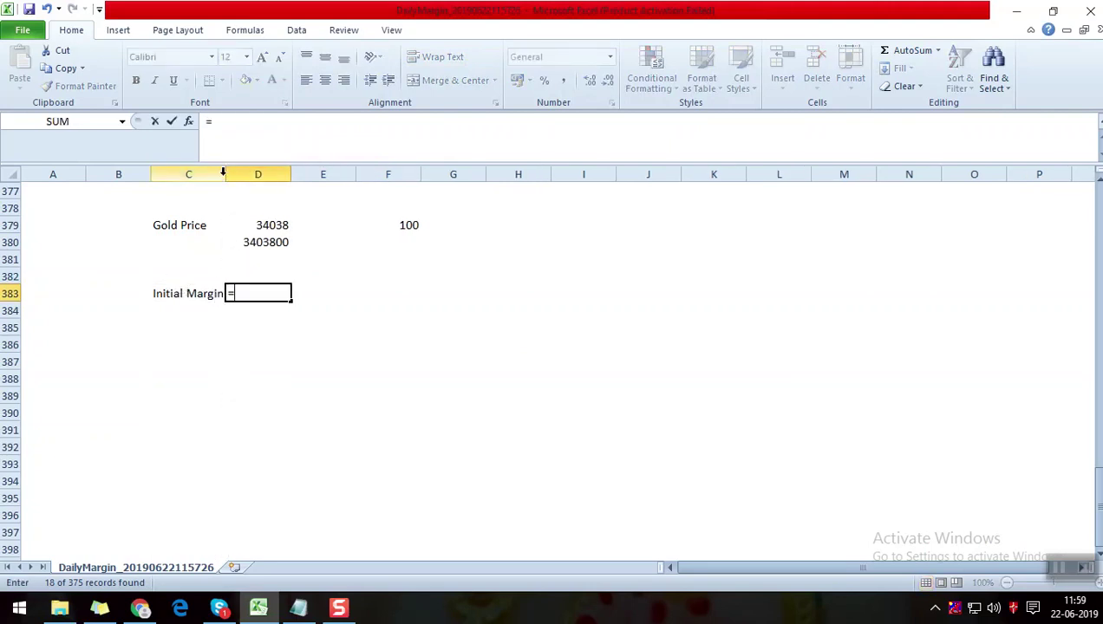
{"action": "left_click", "coordinate": [254, 241]}
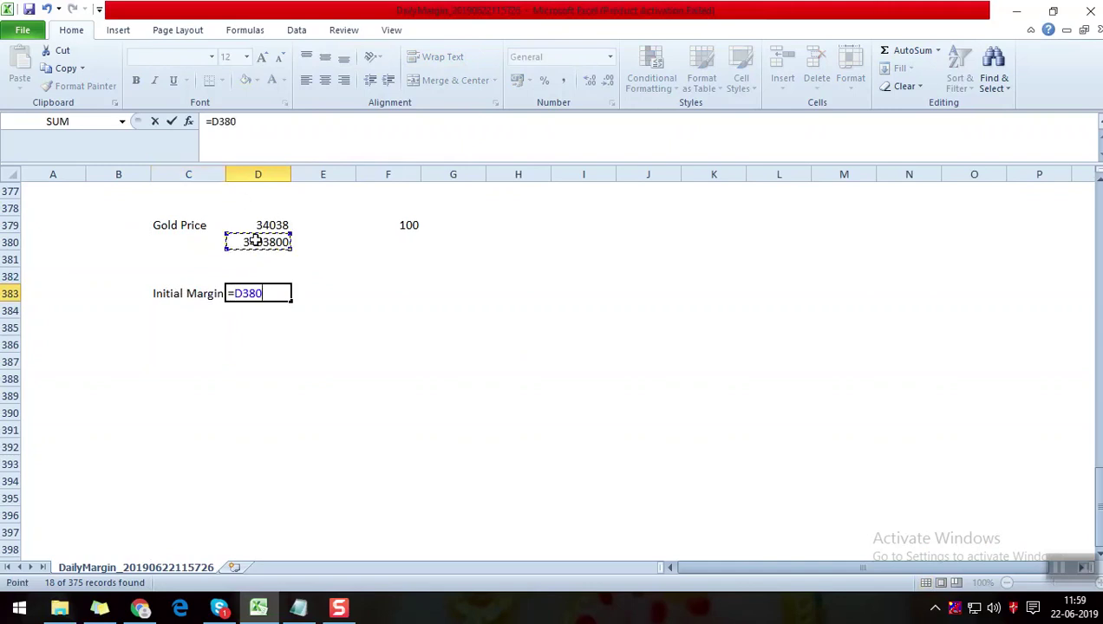
{"action": "type", "text": "*"}
{"action": "scroll", "coordinate": [256, 243], "scroll_direction": "up", "scroll_amount": 10}
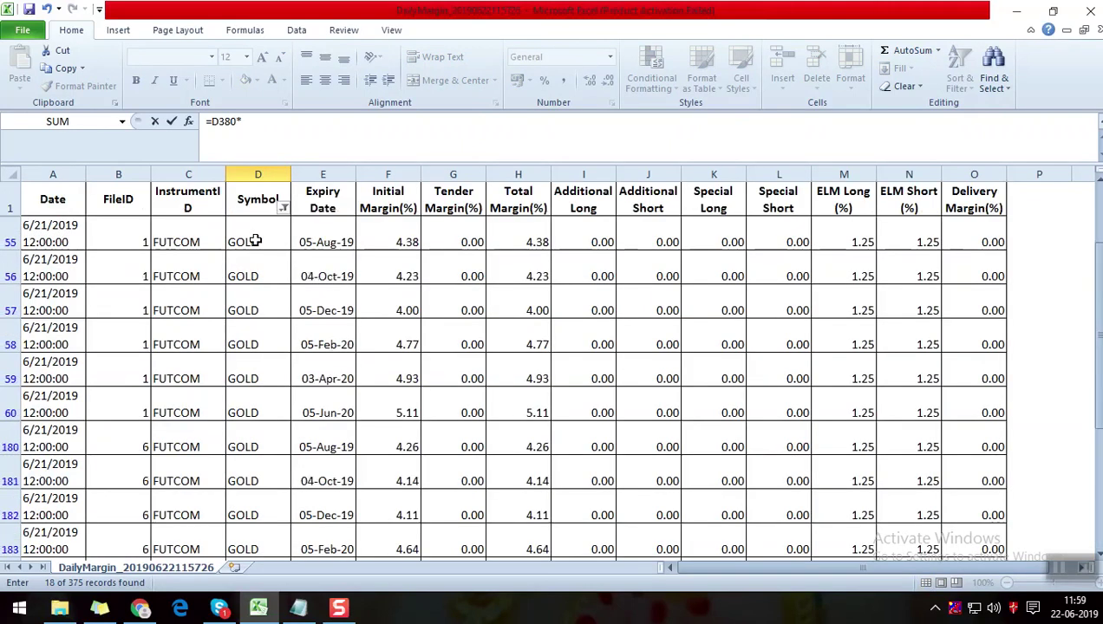
{"action": "left_click", "coordinate": [401, 236]}
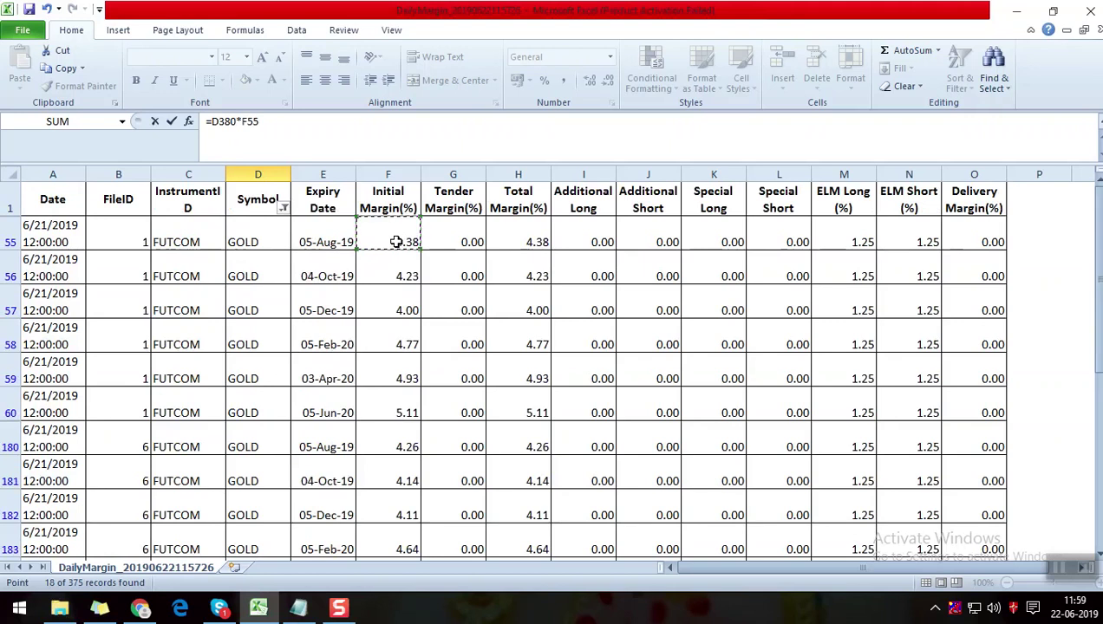
{"action": "left_click", "coordinate": [300, 130]}
{"action": "key", "text": "Return"}
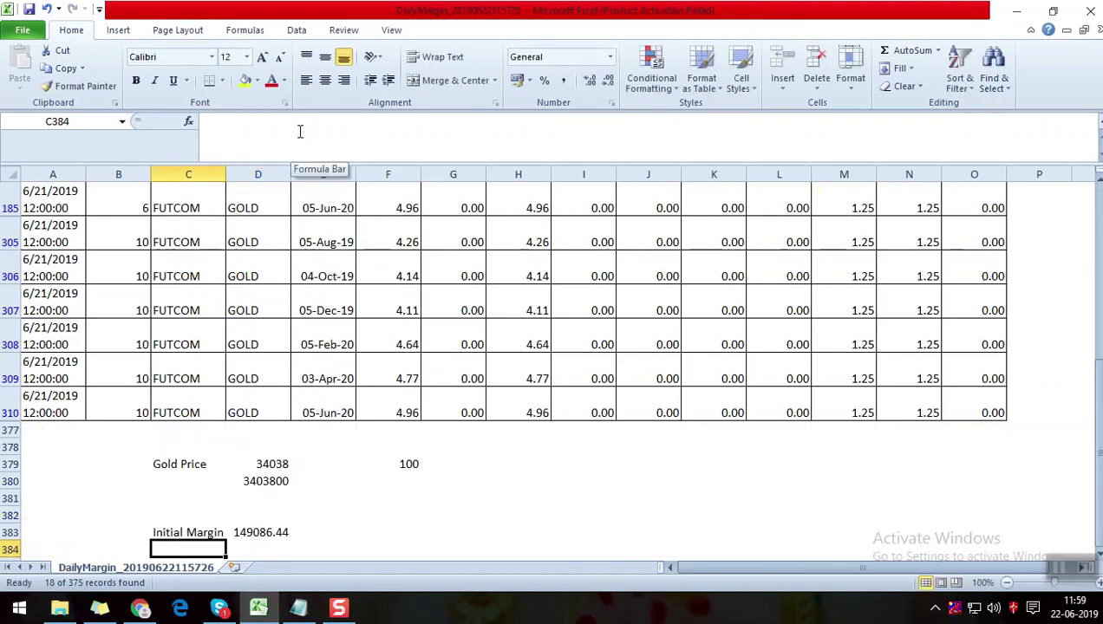
Add the label "ELM Margin" in C384, directly below the initial margin label.
{"action": "left_click", "coordinate": [286, 515]}
{"action": "scroll", "coordinate": [269, 364], "scroll_direction": "down", "scroll_amount": 2}
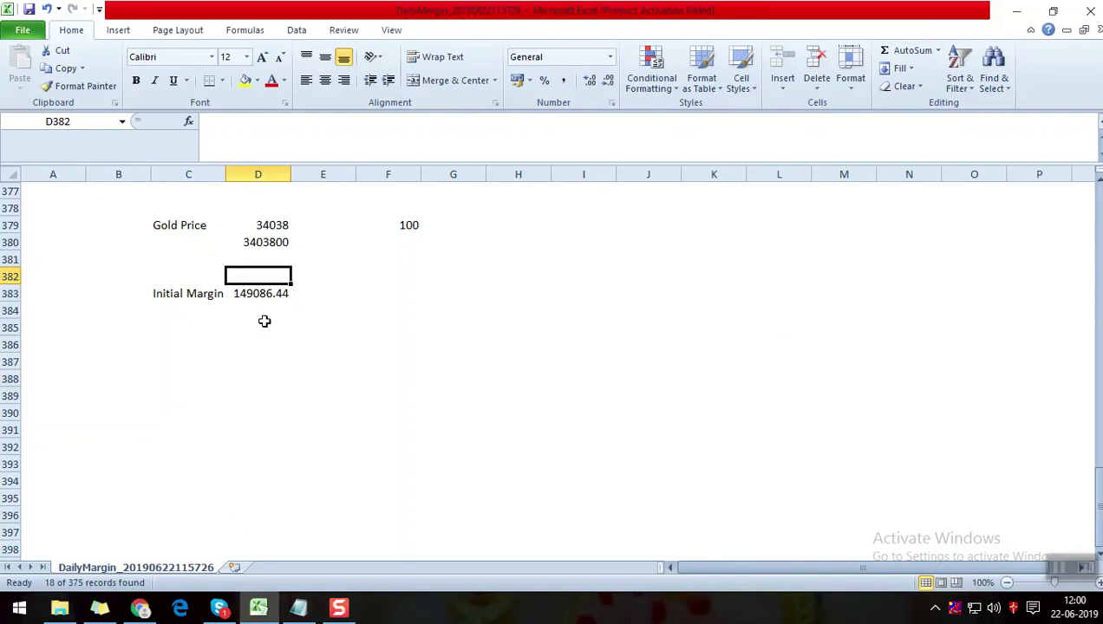
{"action": "left_click", "coordinate": [178, 314]}
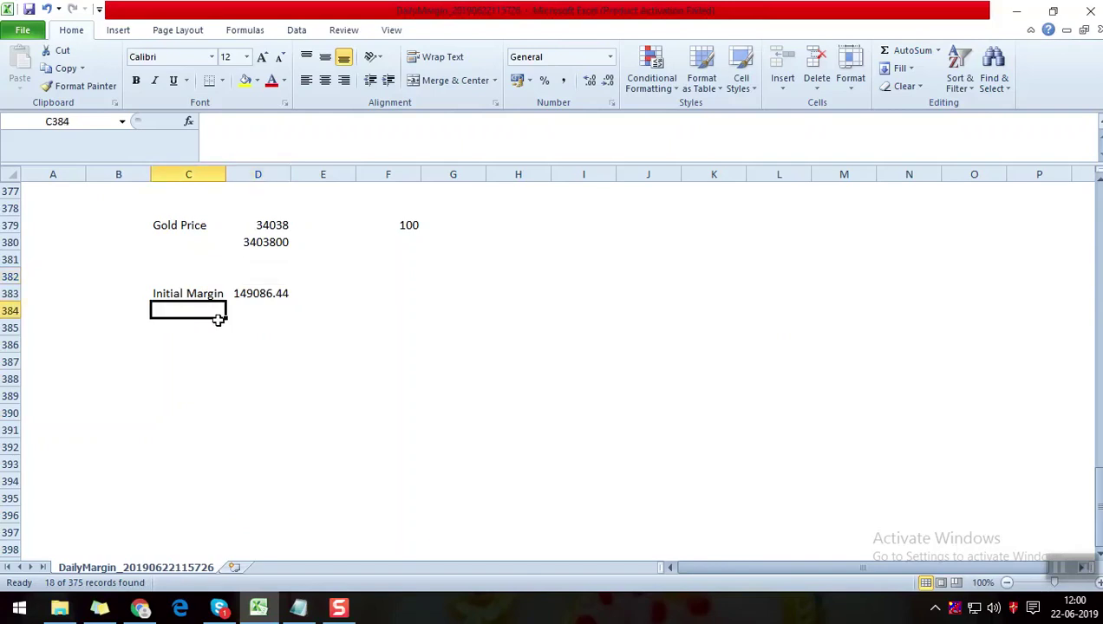
{"action": "type", "text": "ELM"}
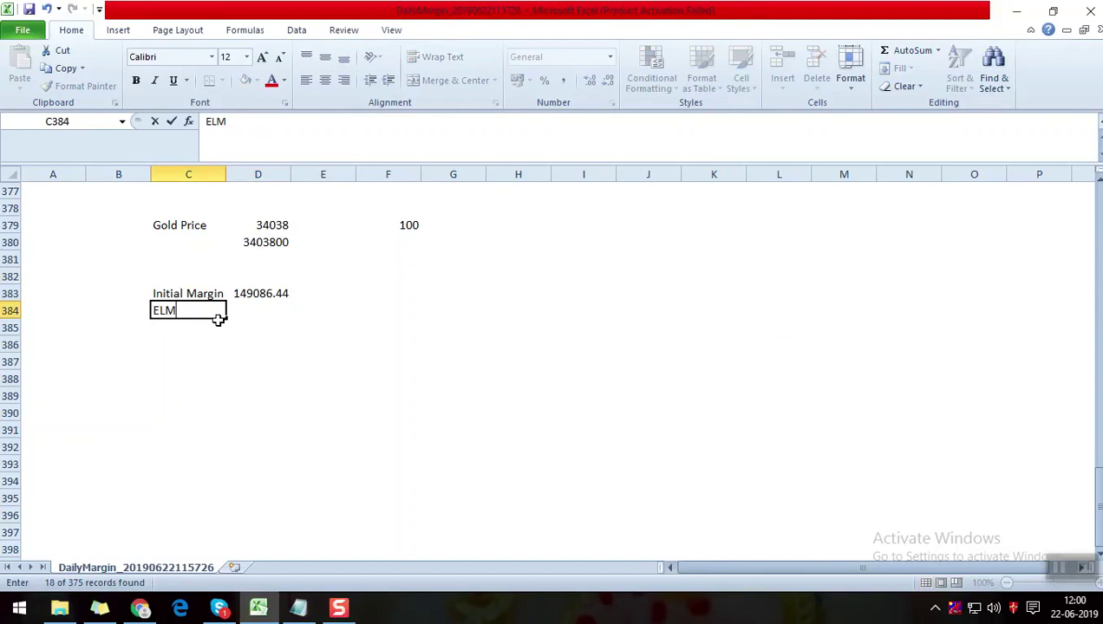
{"action": "type", "text": " Margin"}
{"action": "key", "text": "Tab"}
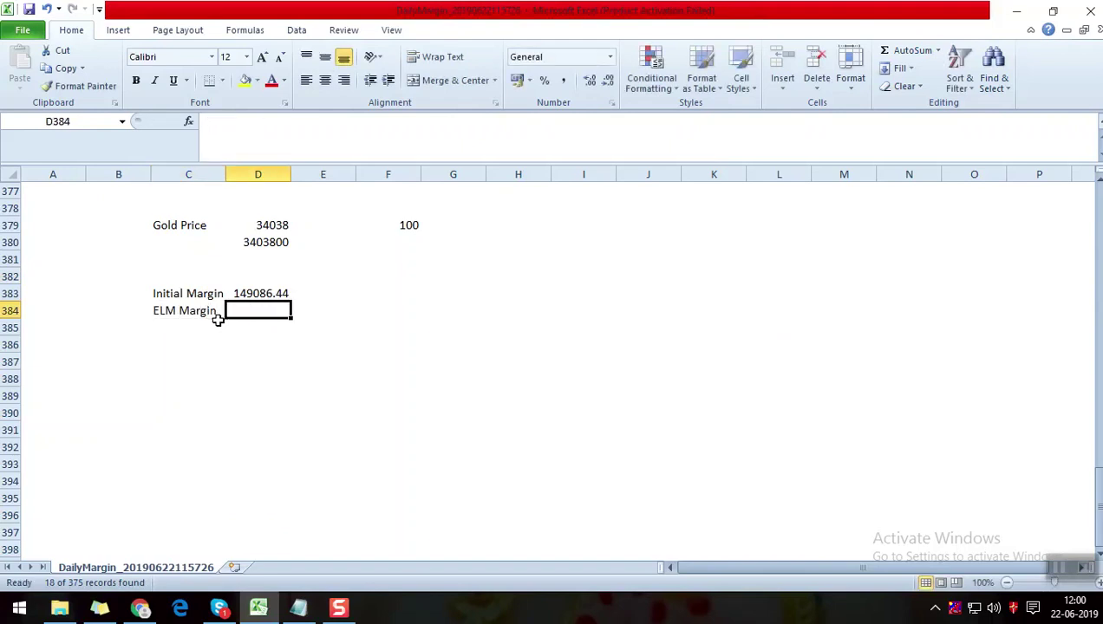
{"action": "scroll", "coordinate": [266, 322], "scroll_direction": "up", "scroll_amount": 8}
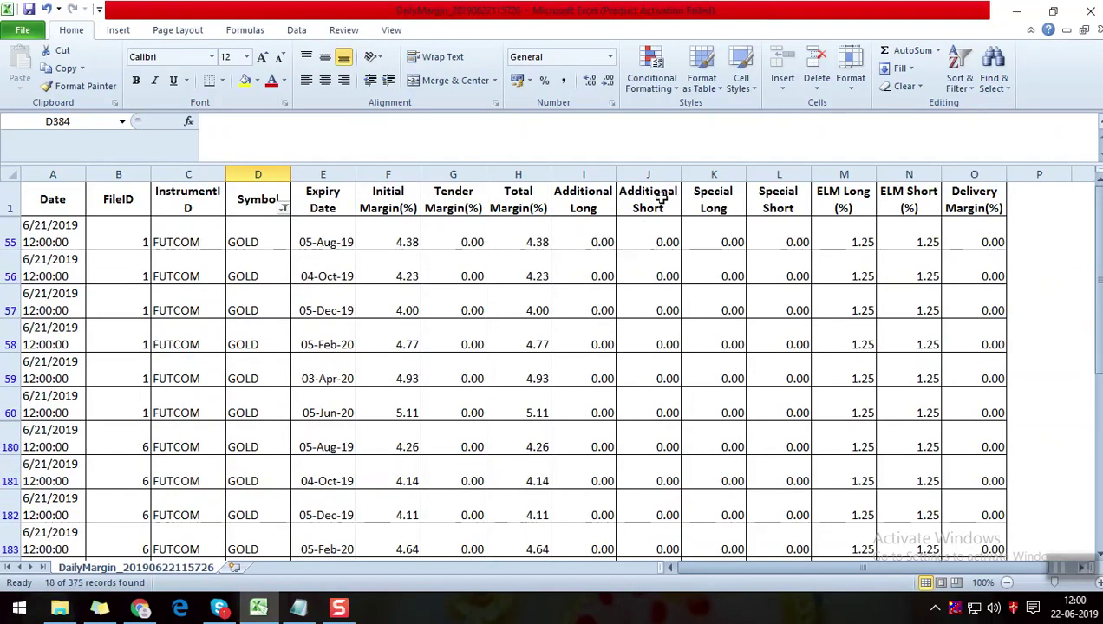
{"action": "left_click", "coordinate": [140, 607]}
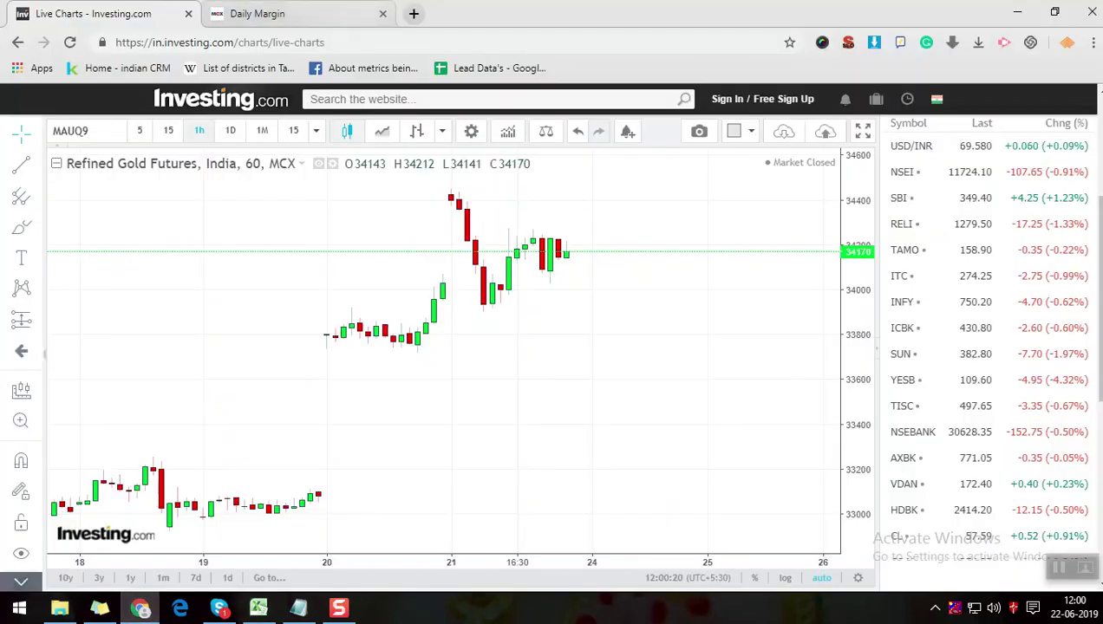
{"action": "key", "text": "alt+Tab"}
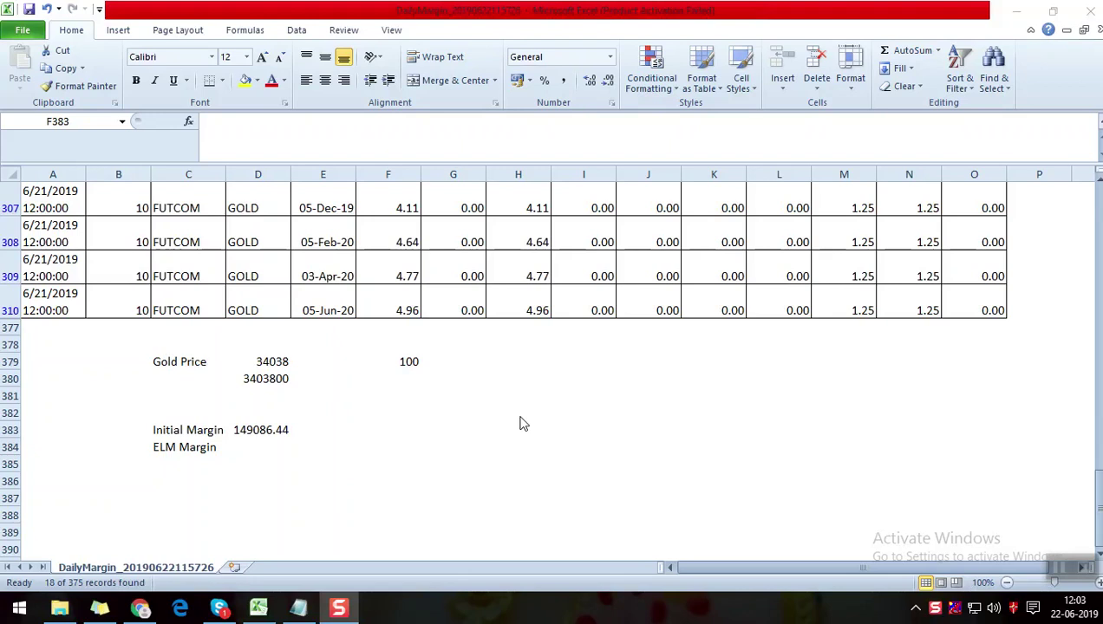
Calculate the ELM margin in D384 as contract value D380 times the 05-Aug-19 GOLD ELM Long percentage in M55, divided by 100.
{"action": "left_click", "coordinate": [269, 447]}
{"action": "type", "text": "="}
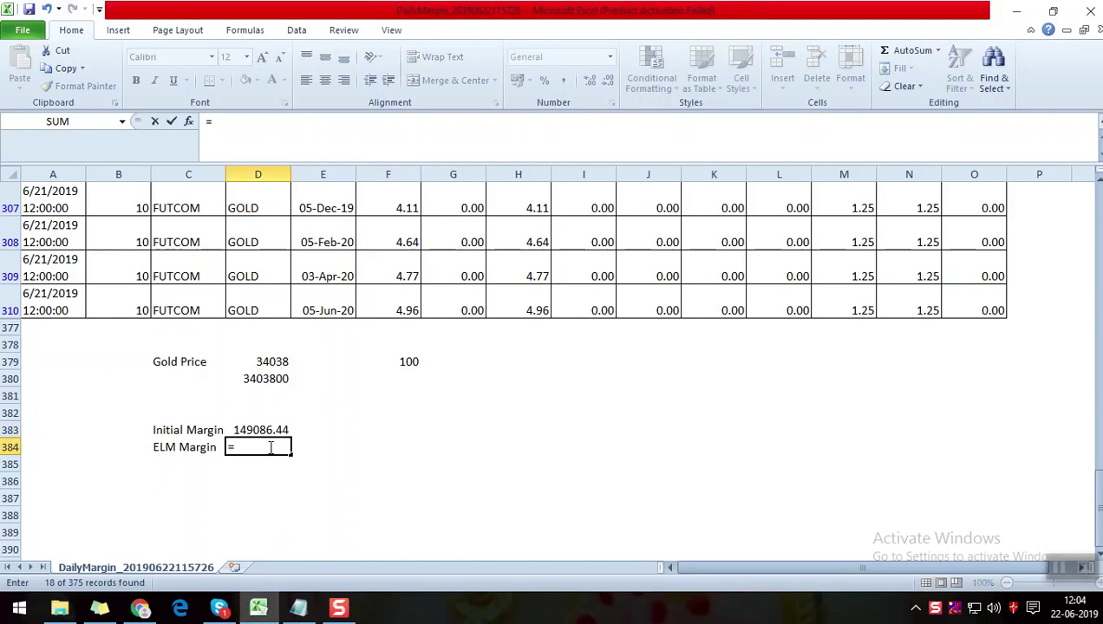
{"action": "scroll", "coordinate": [270, 446], "scroll_direction": "up", "scroll_amount": 3}
{"action": "scroll", "coordinate": [269, 446], "scroll_direction": "down", "scroll_amount": 3}
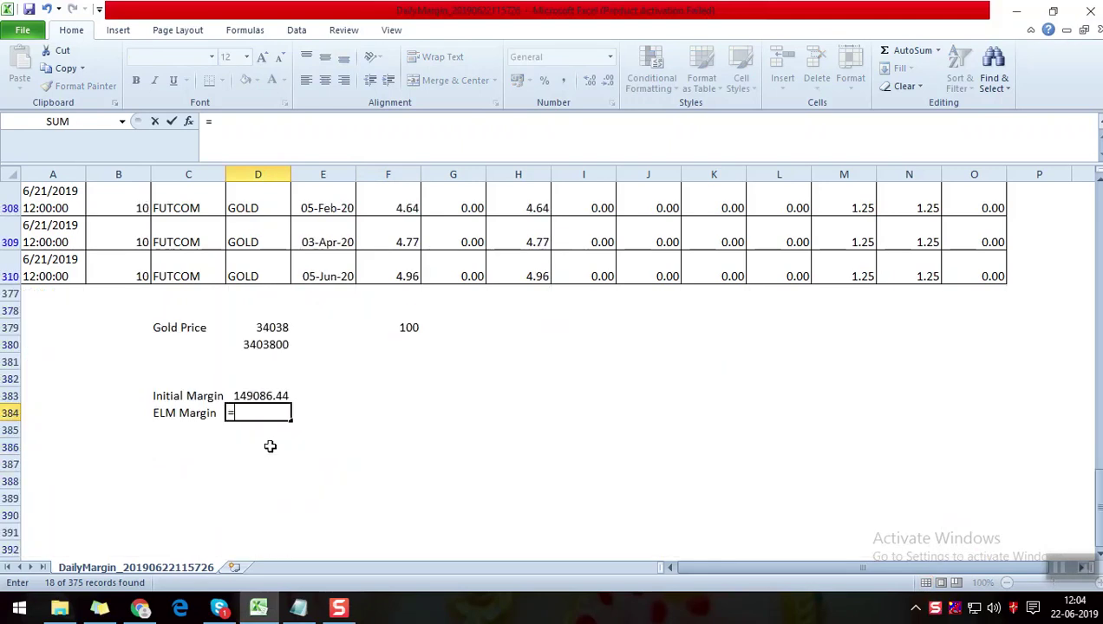
{"action": "left_click", "coordinate": [265, 345]}
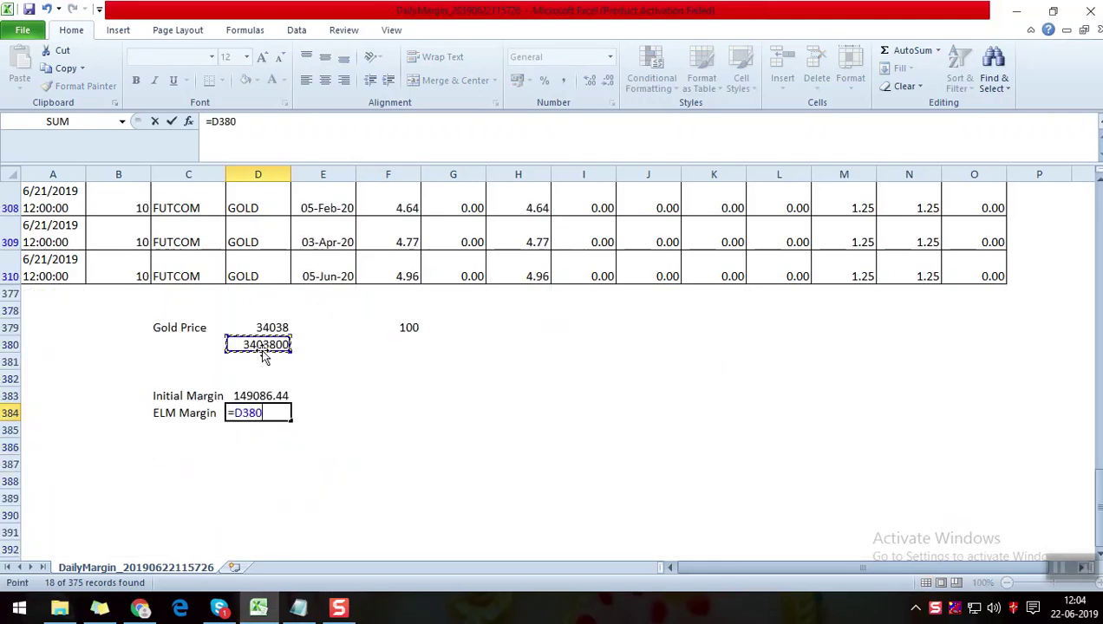
{"action": "type", "text": "*"}
{"action": "scroll", "coordinate": [552, 300], "scroll_direction": "up", "scroll_amount": 3}
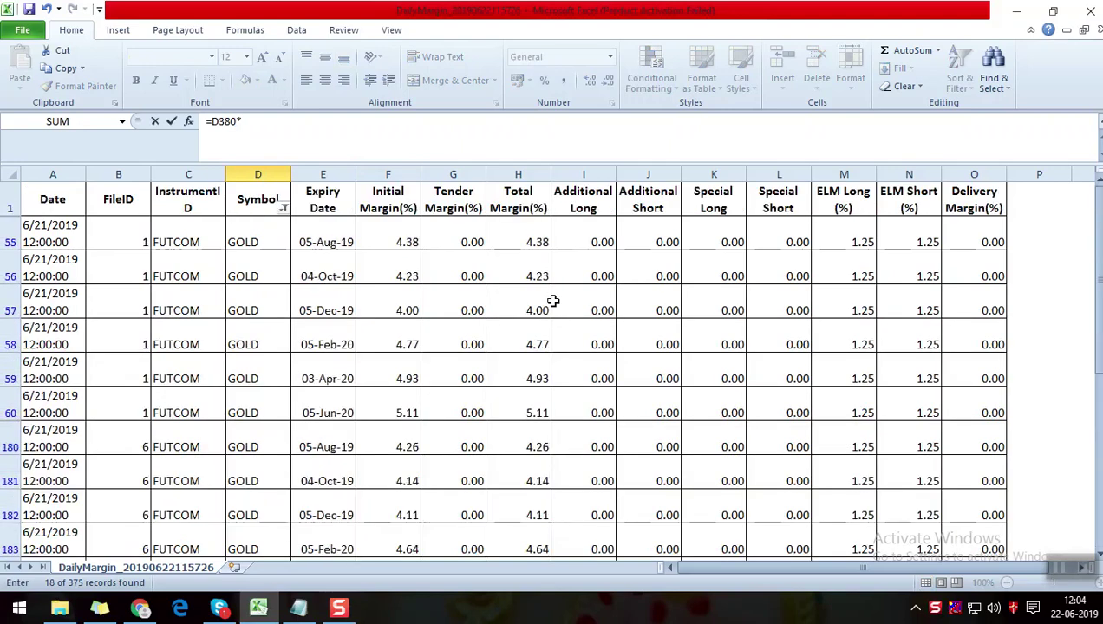
{"action": "left_click", "coordinate": [855, 241]}
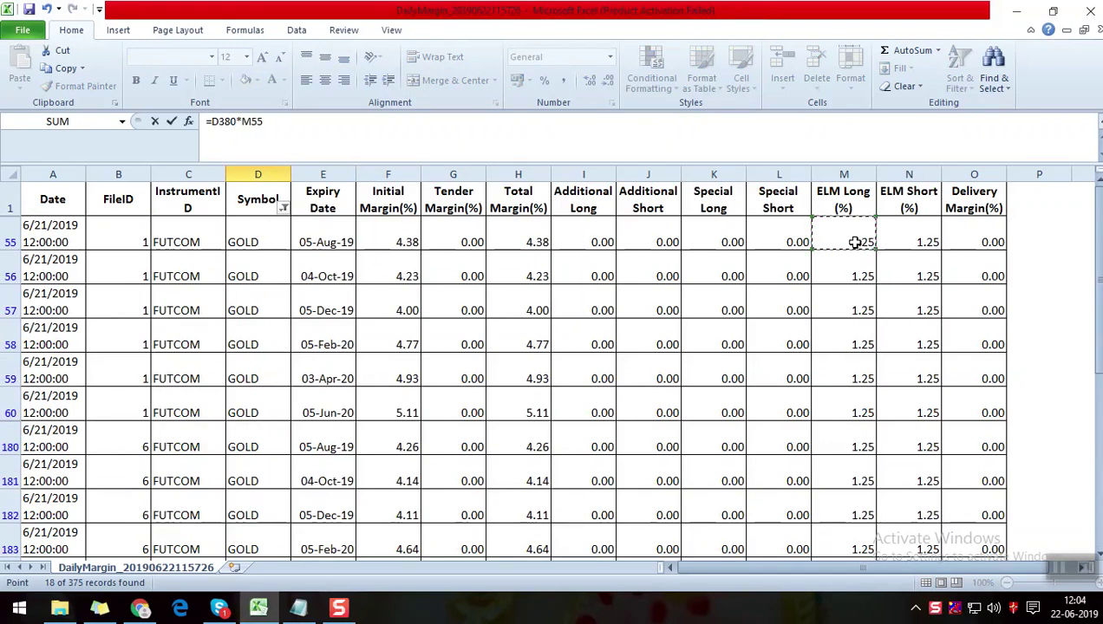
{"action": "type", "text": "/100"}
{"action": "key", "text": "Return"}
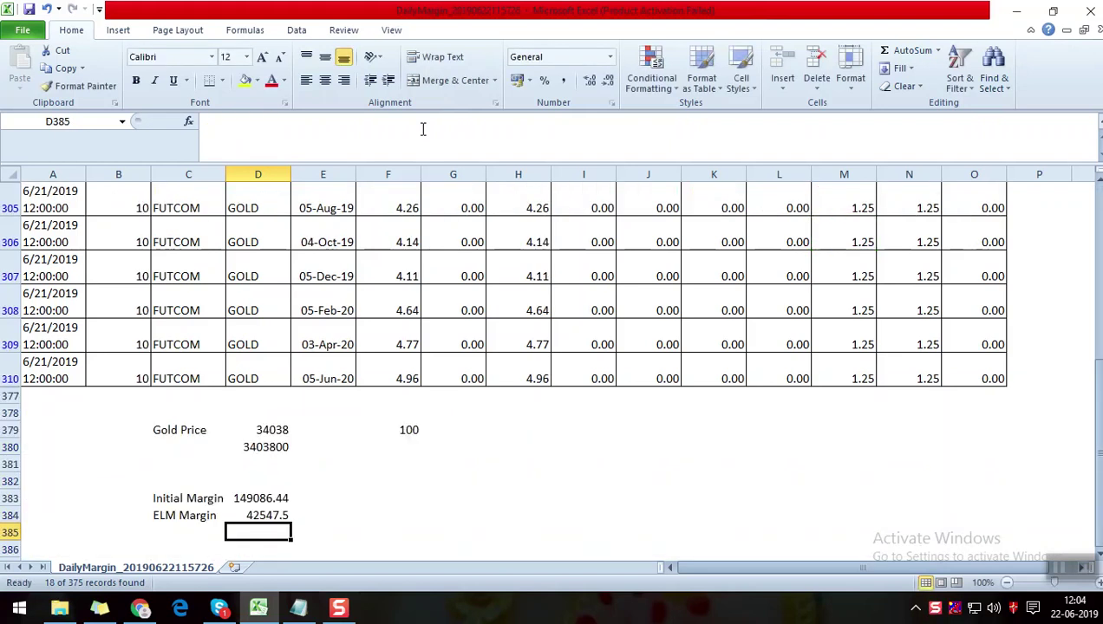
Add the label "Total Margin" in C385, directly below the ELM margin label.
{"action": "scroll", "coordinate": [533, 385], "scroll_direction": "down", "scroll_amount": 1}
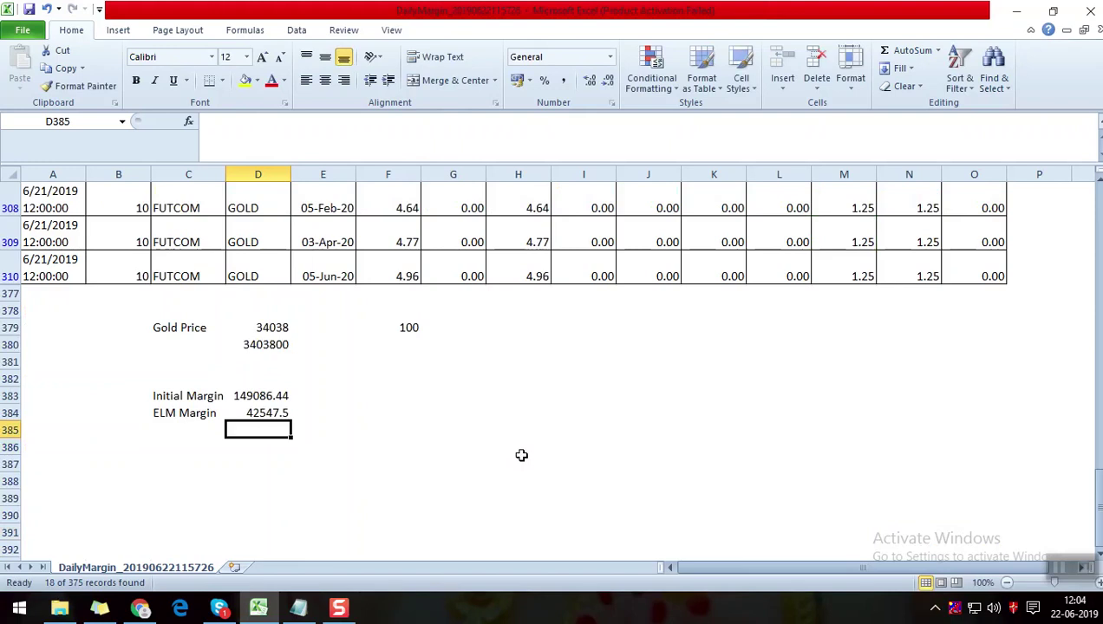
{"action": "scroll", "coordinate": [380, 521], "scroll_direction": "down", "scroll_amount": 1}
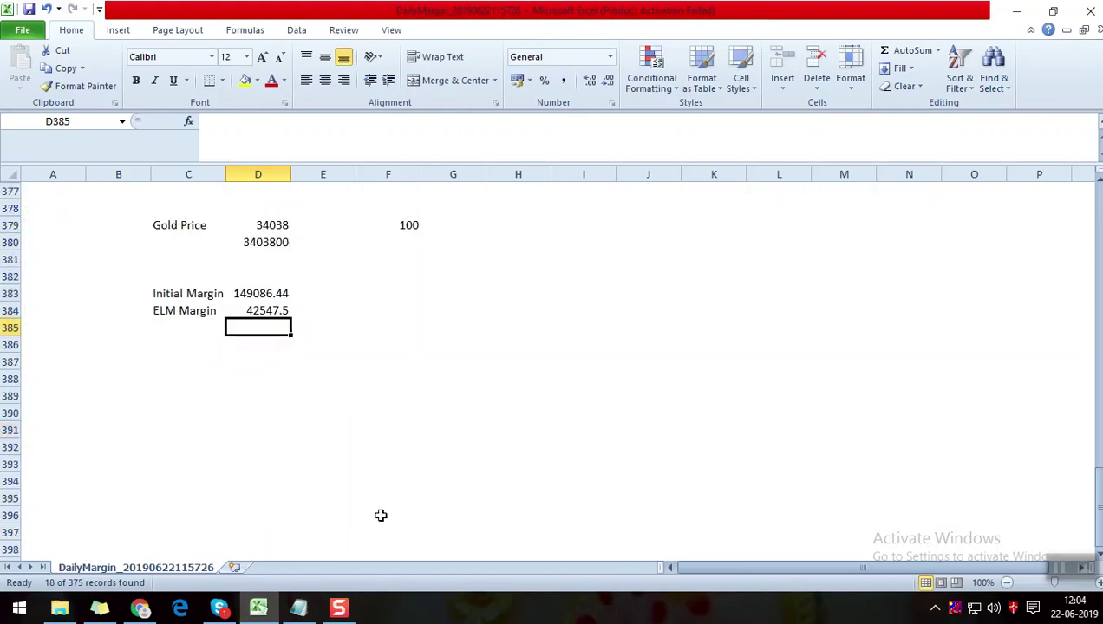
{"action": "left_click", "coordinate": [175, 330]}
{"action": "type", "text": "Tot"}
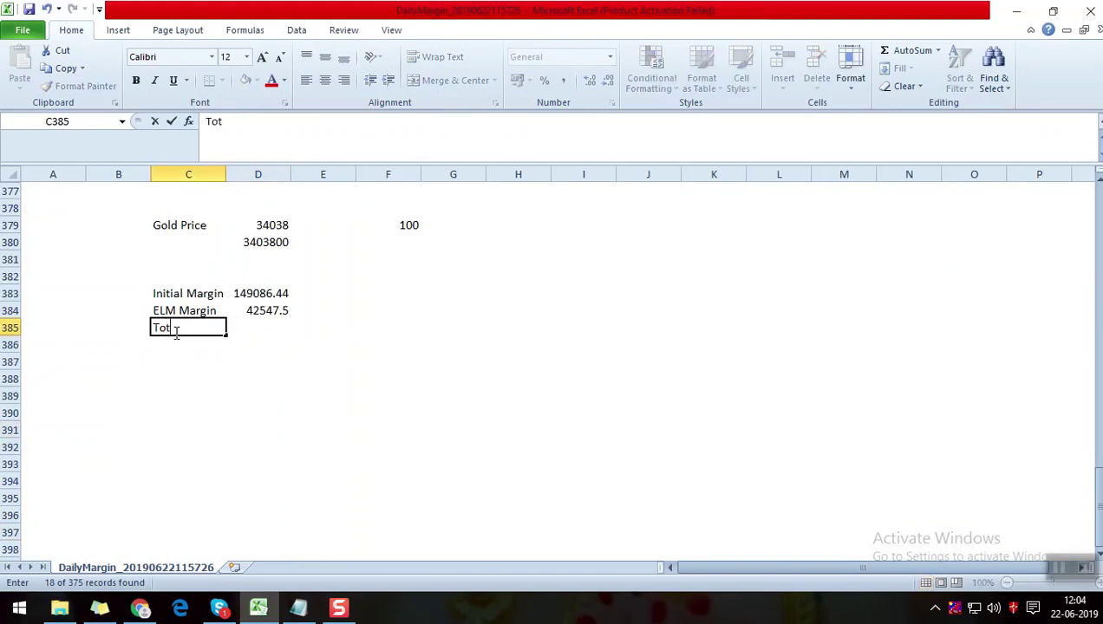
{"action": "type", "text": "al Margin"}
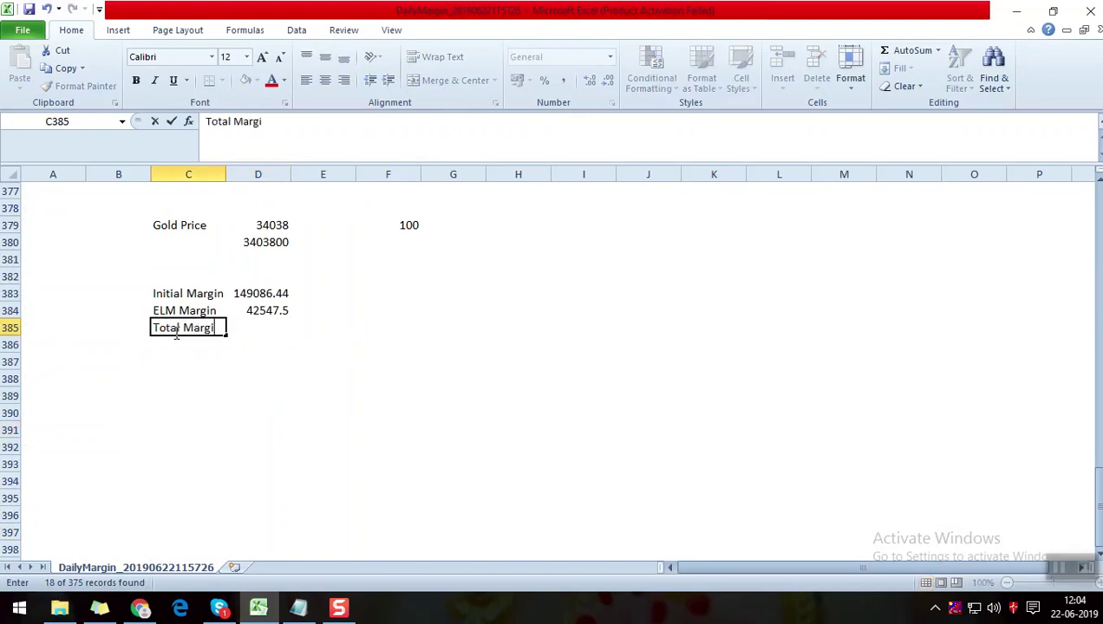
{"action": "key", "text": "Return"}
Total the initial and ELM margins D383:D384 in D385 with AutoSum and check the resulting formula.
{"action": "key", "text": "Up"}
{"action": "key", "text": "Up"}
{"action": "key", "text": "Right"}
{"action": "key", "text": "Up"}
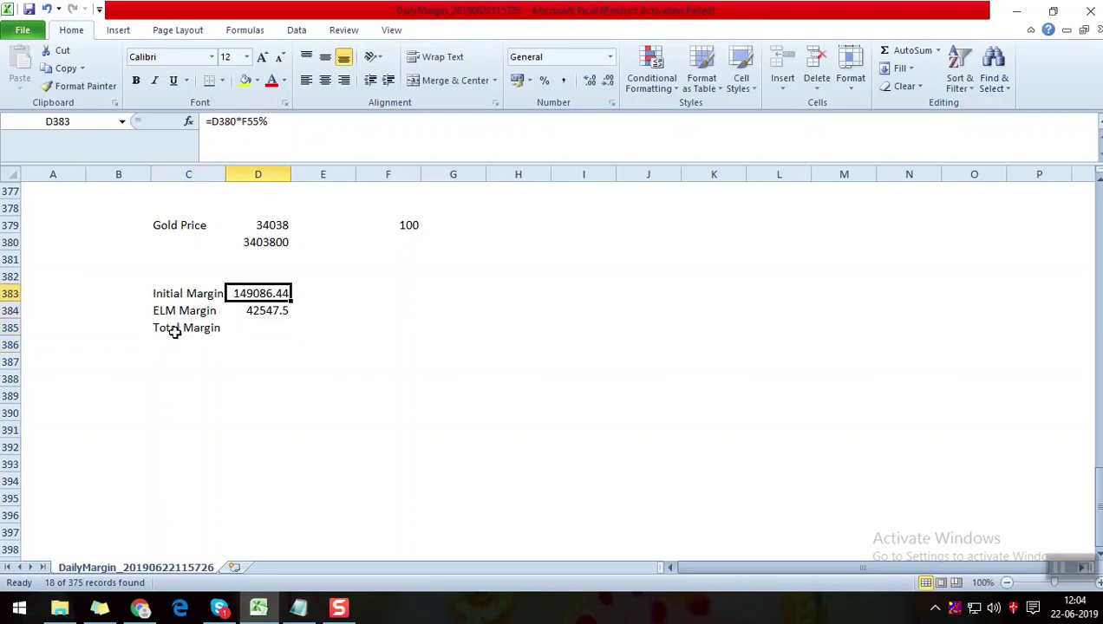
{"action": "key", "text": "shift+Down"}
{"action": "key", "text": "alt+equal"}
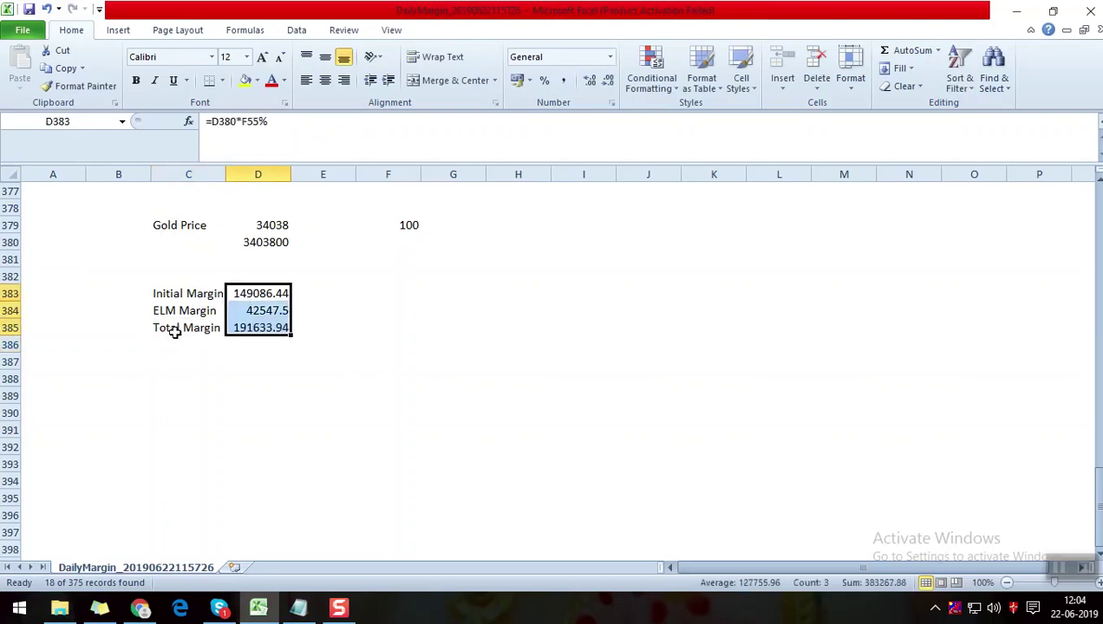
{"action": "key", "text": "Down"}
{"action": "key", "text": "Down"}
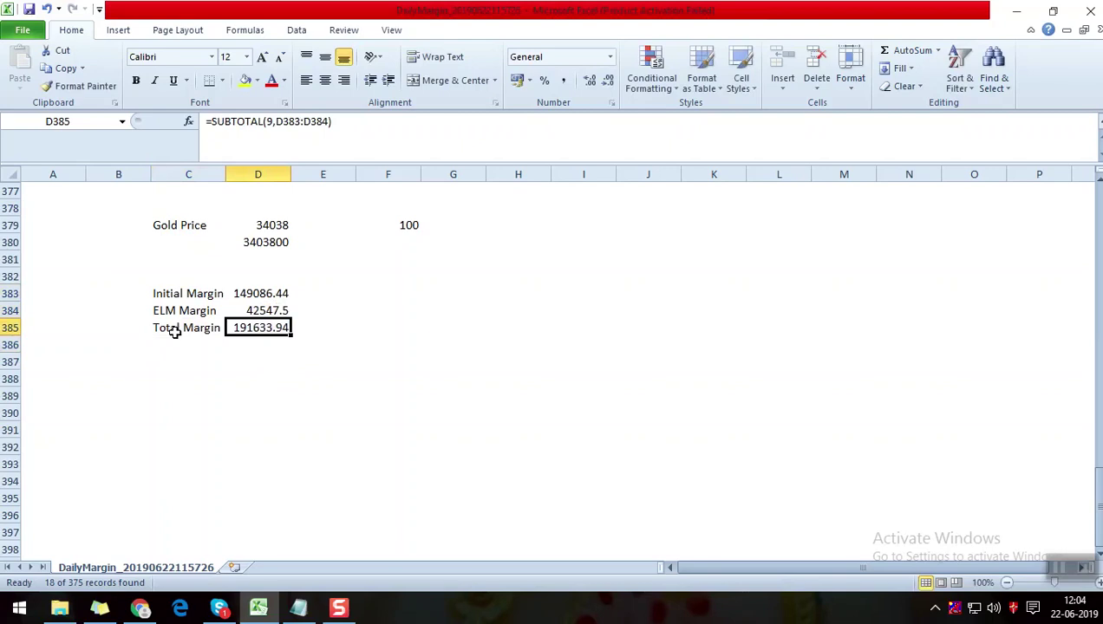